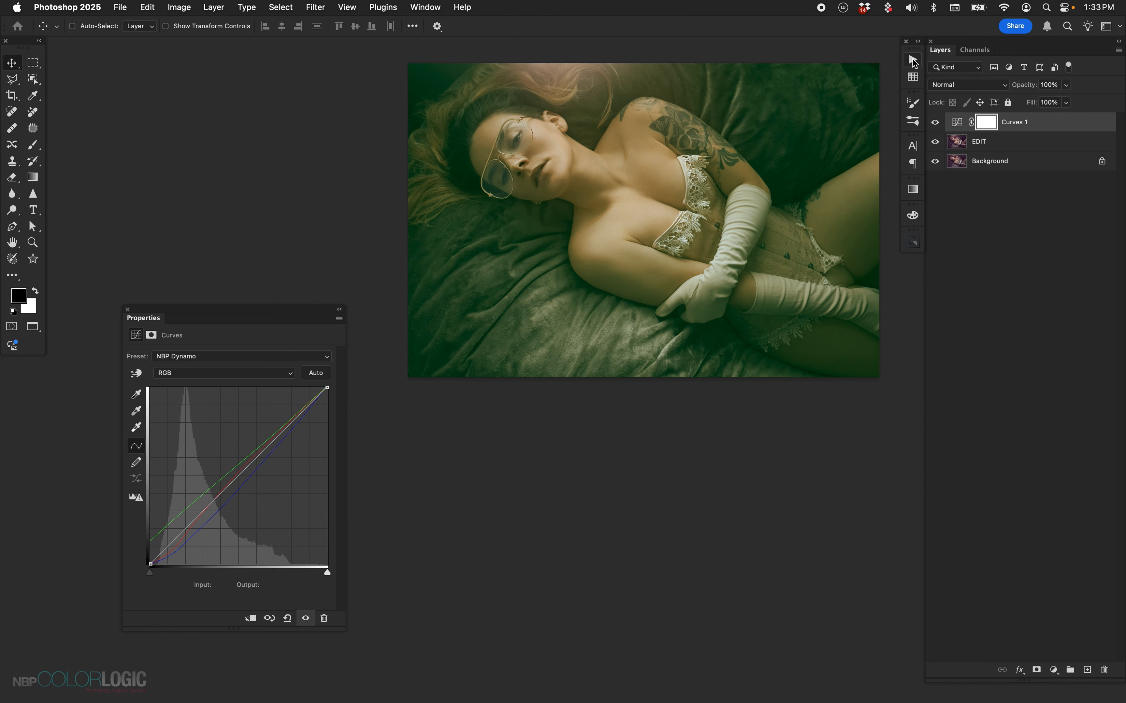
Step: Look through the NBP actions and the adjustment layer types on offer without running or adding any
{"action": "left_click", "coordinate": [912, 59]}
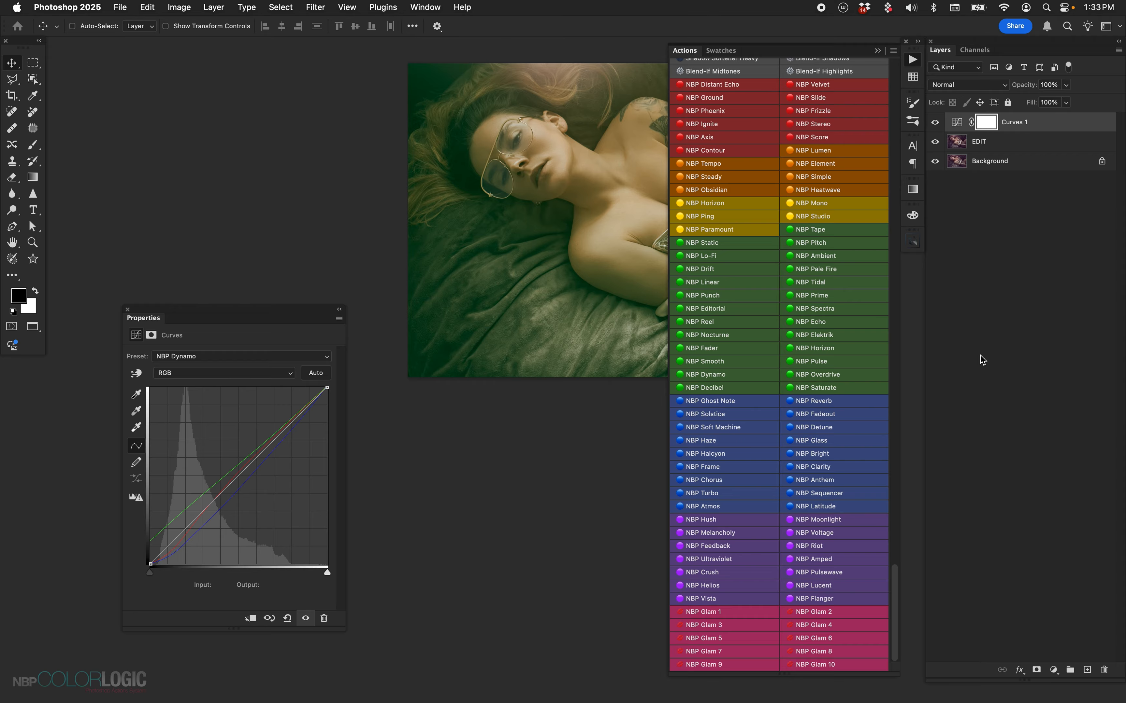
{"action": "left_click", "coordinate": [685, 50]}
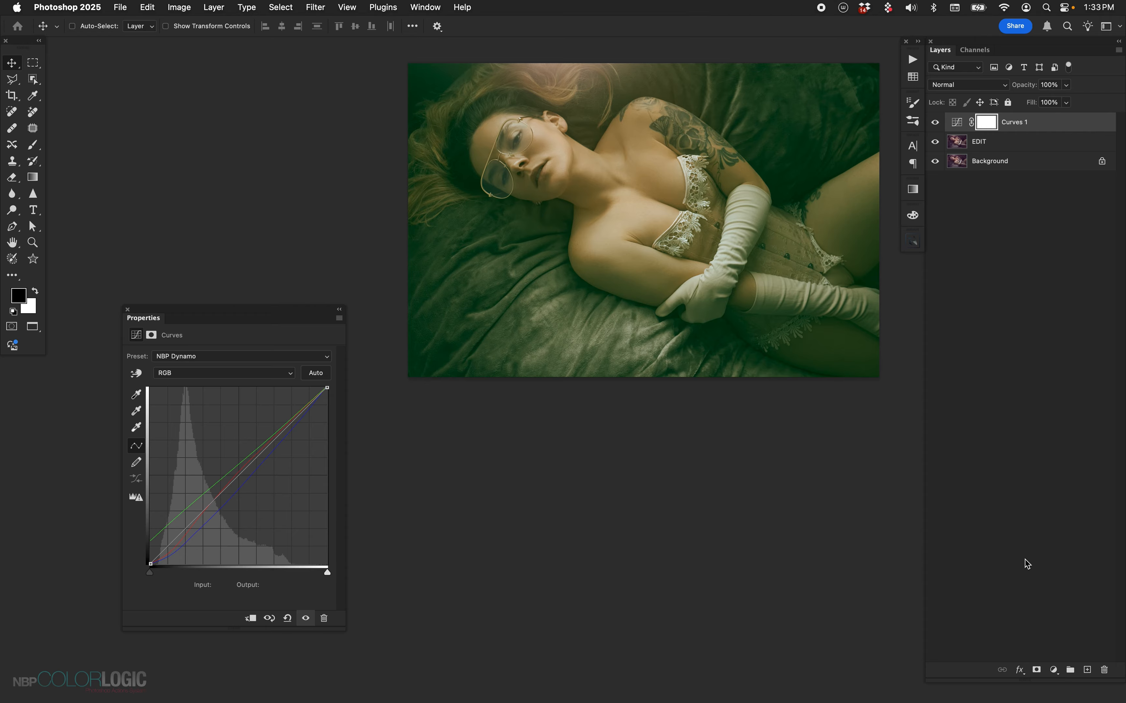
{"action": "left_click", "coordinate": [1054, 669]}
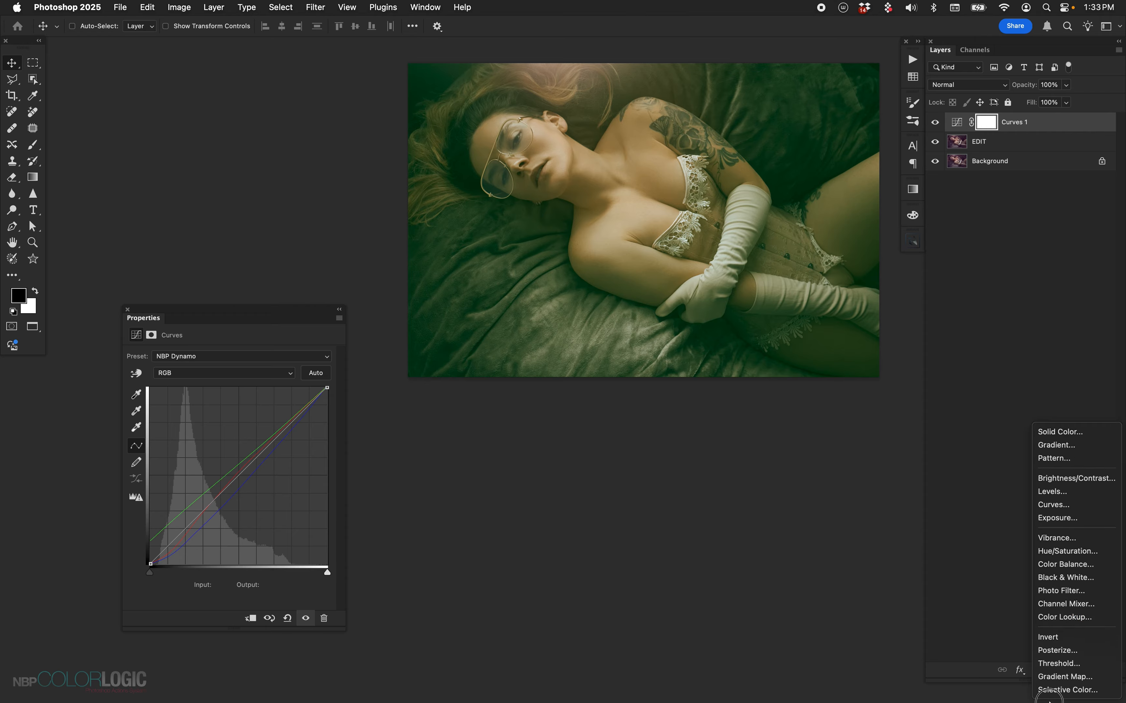
{"action": "left_click", "coordinate": [1023, 268]}
Step: Try several NBP presets on the Curves 1 adjustment, including NBP Ground and NBP Pale Fire
{"action": "left_click", "coordinate": [296, 358]}
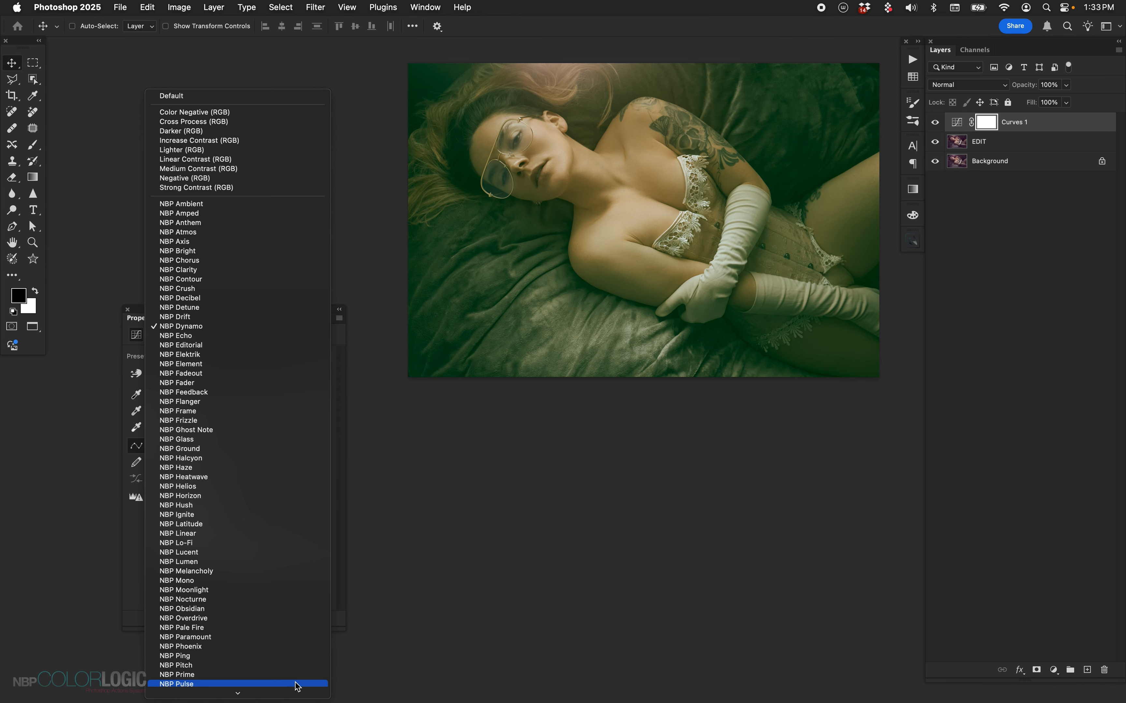
{"action": "mouse_move", "coordinate": [293, 694]}
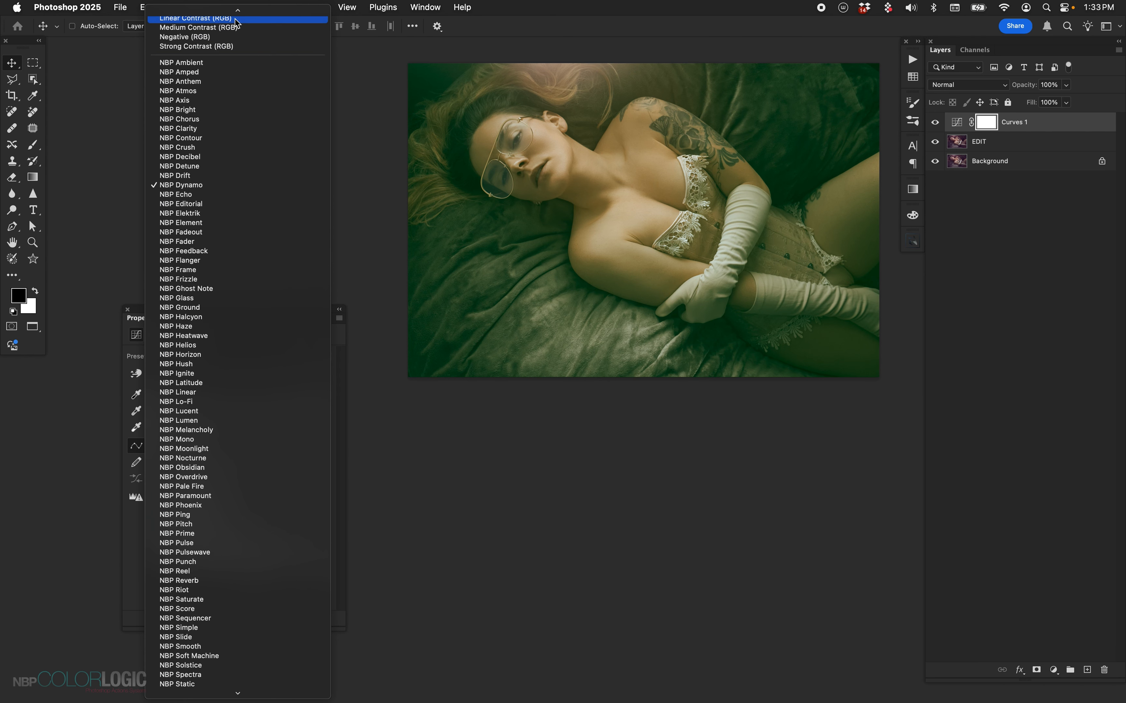
{"action": "left_click", "coordinate": [239, 314]}
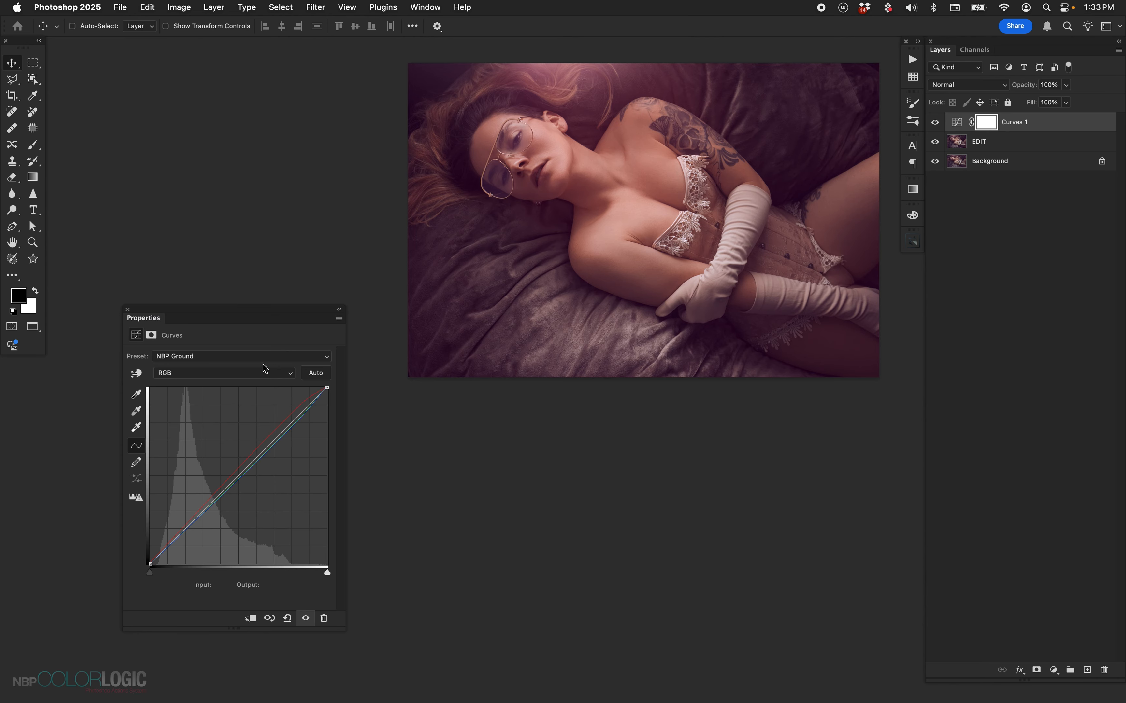
{"action": "left_click", "coordinate": [265, 358]}
{"action": "left_click", "coordinate": [259, 385]}
{"action": "left_click", "coordinate": [283, 358]}
{"action": "left_click", "coordinate": [271, 439]}
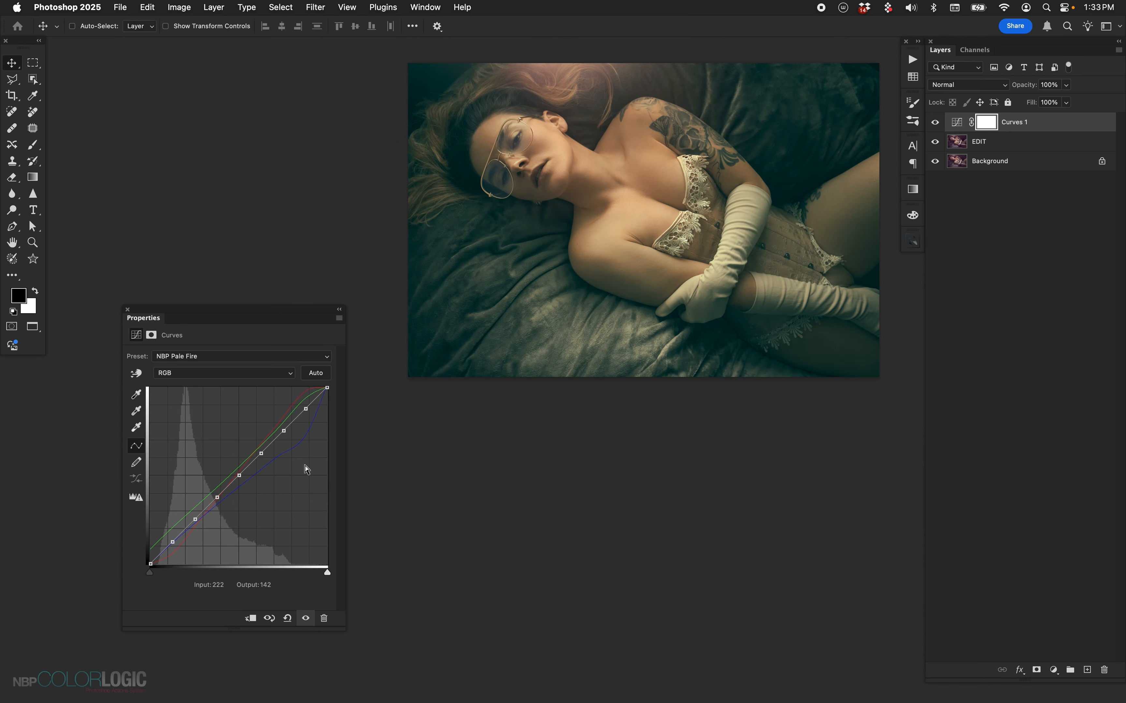
Step: Examine the commands for saving and loading curves presets and the list of installed NBP presets
{"action": "left_click", "coordinate": [339, 318]}
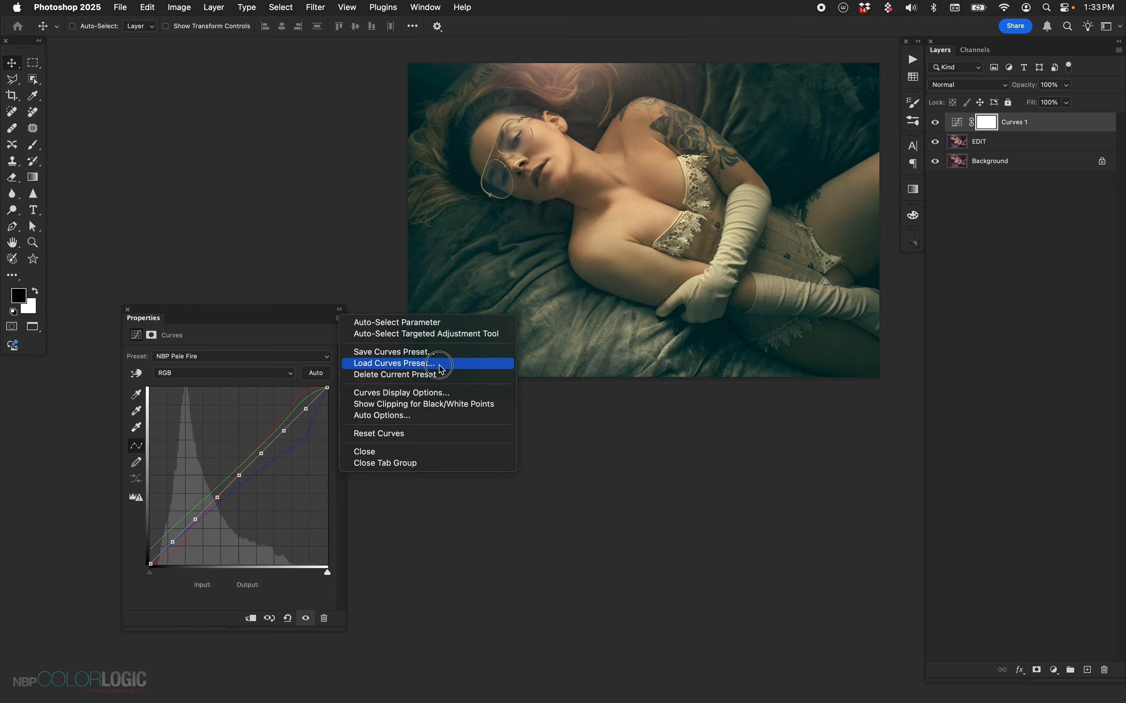
{"action": "left_click", "coordinate": [703, 390]}
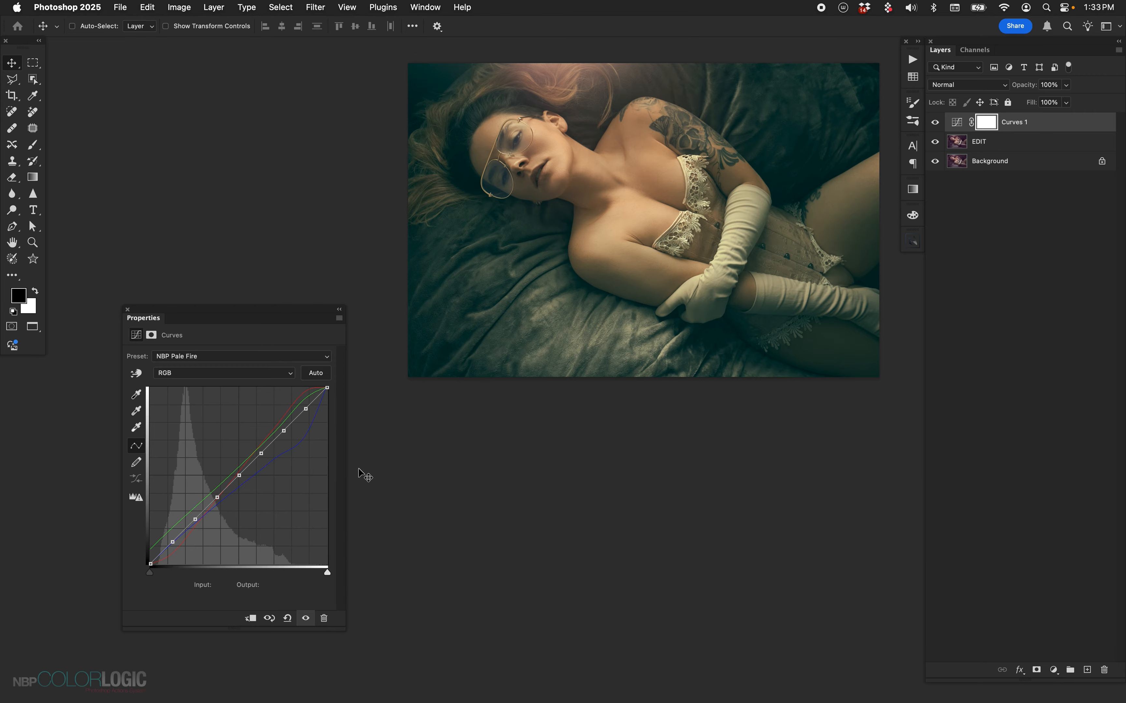
{"action": "left_click", "coordinate": [228, 358]}
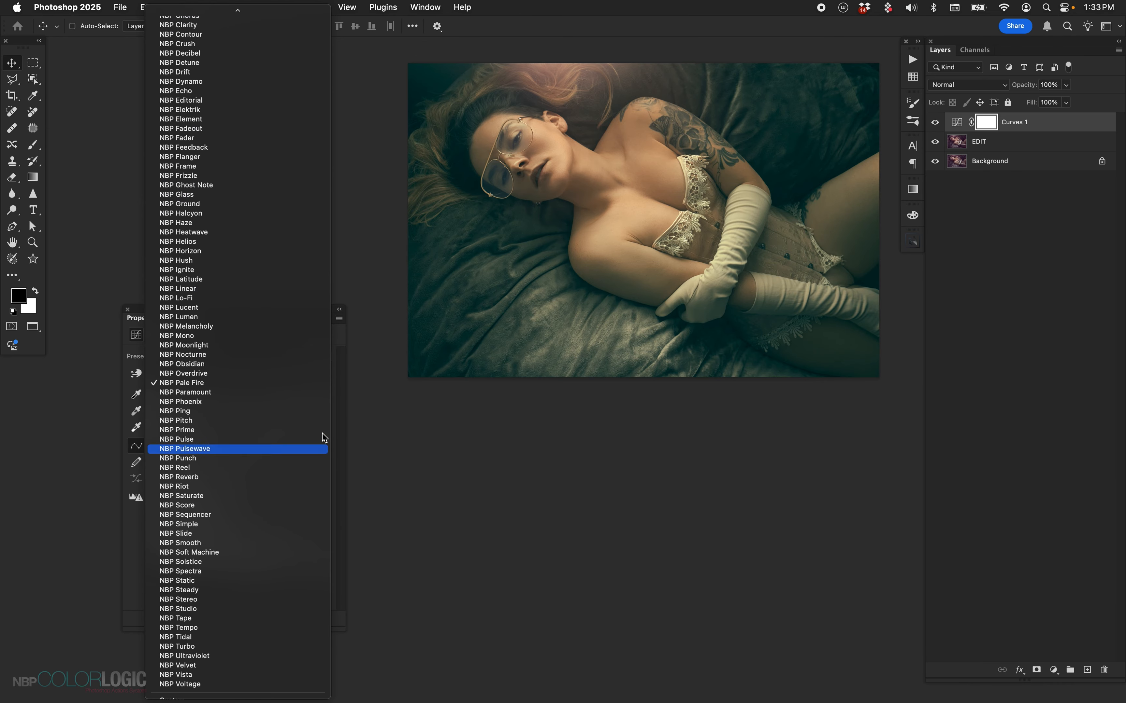
{"action": "left_click", "coordinate": [343, 444]}
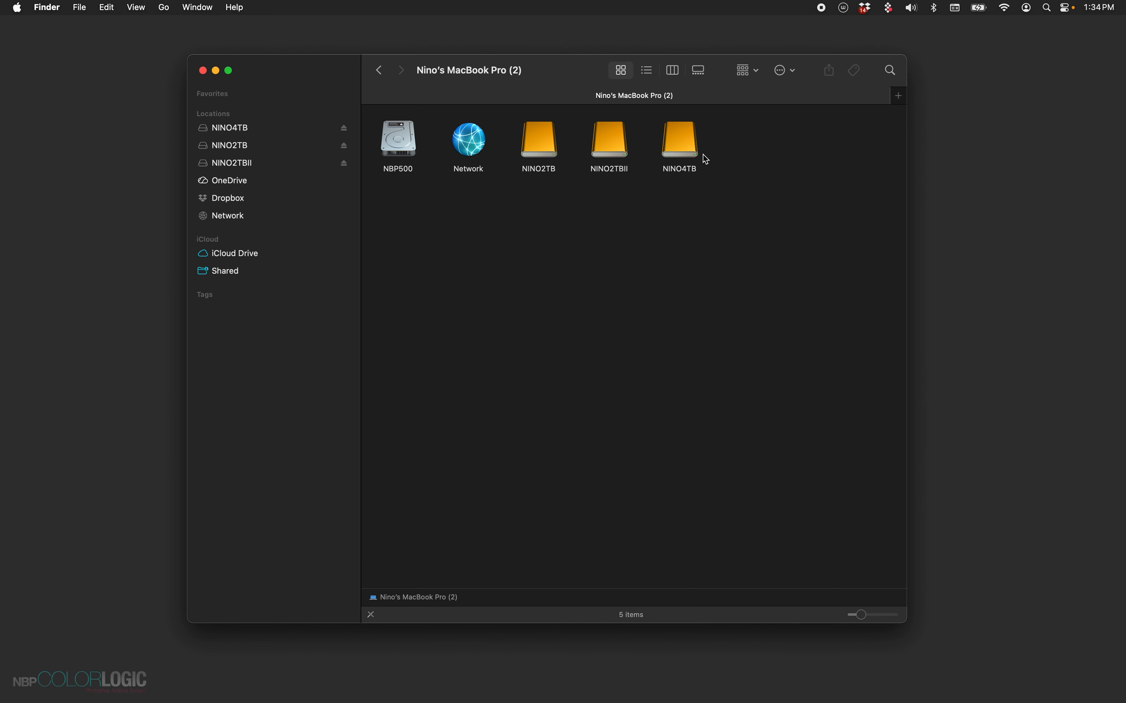
Step: In Finder, go from the NBP500 drive through Users and the home folder to its Library folder
{"action": "left_click", "coordinate": [410, 150]}
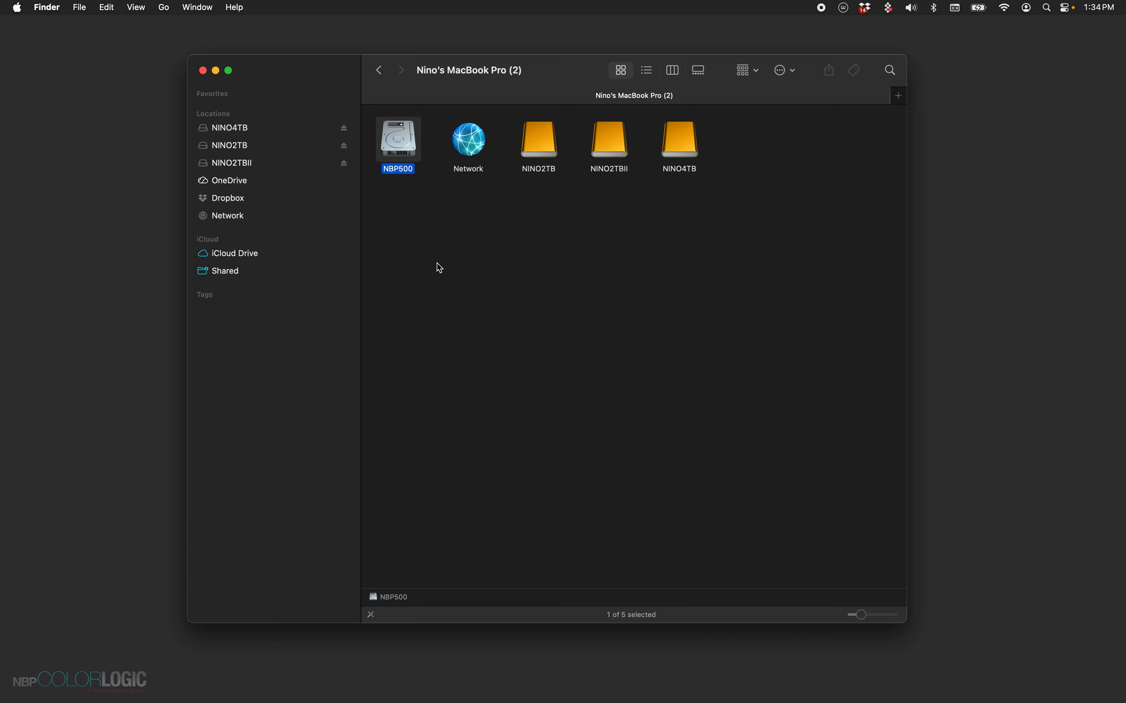
{"action": "key", "text": "super+Down"}
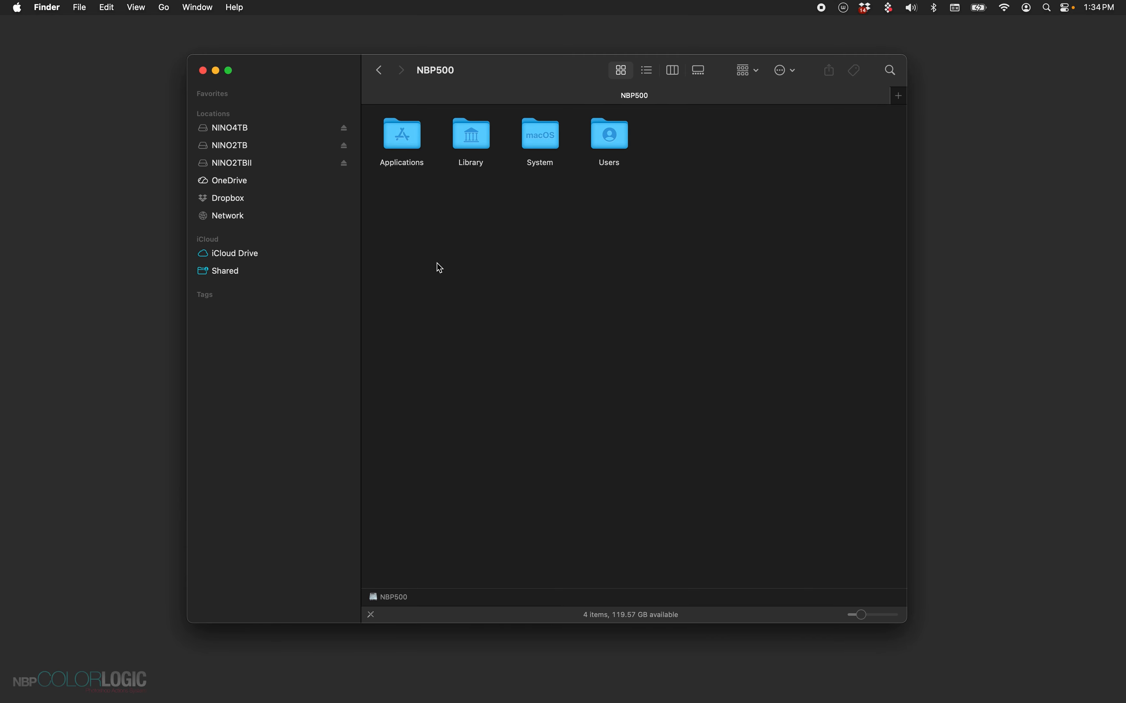
{"action": "double_click", "coordinate": [613, 138]}
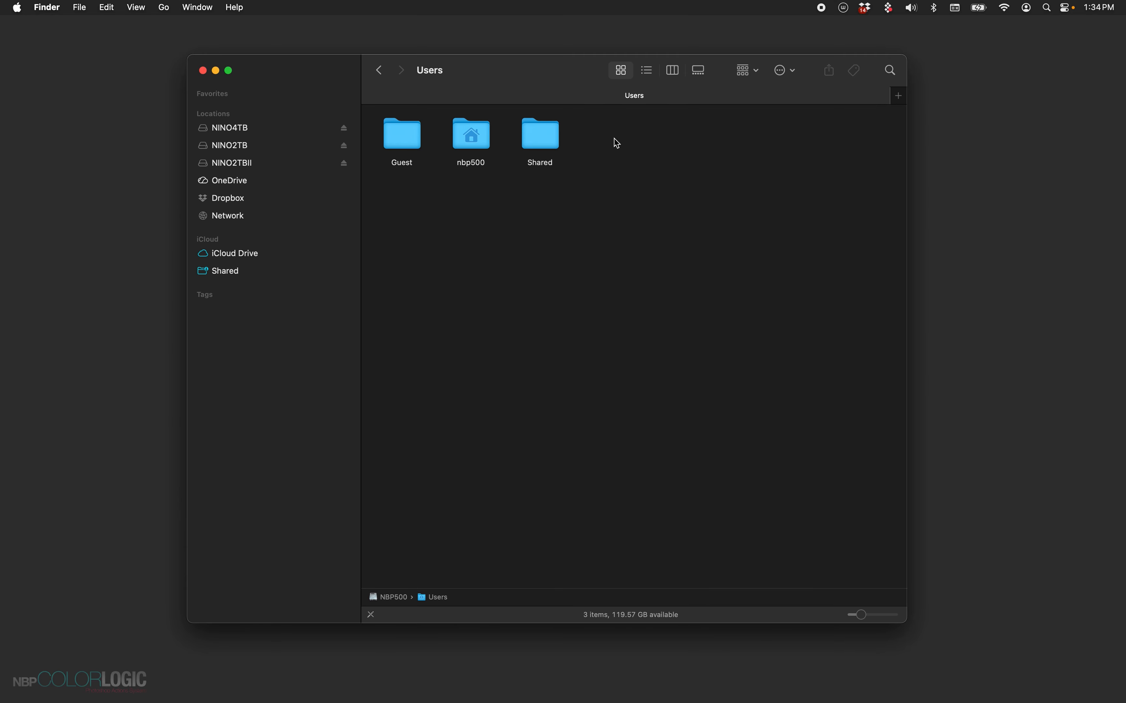
{"action": "left_click", "coordinate": [473, 135]}
{"action": "double_click", "coordinate": [474, 138]}
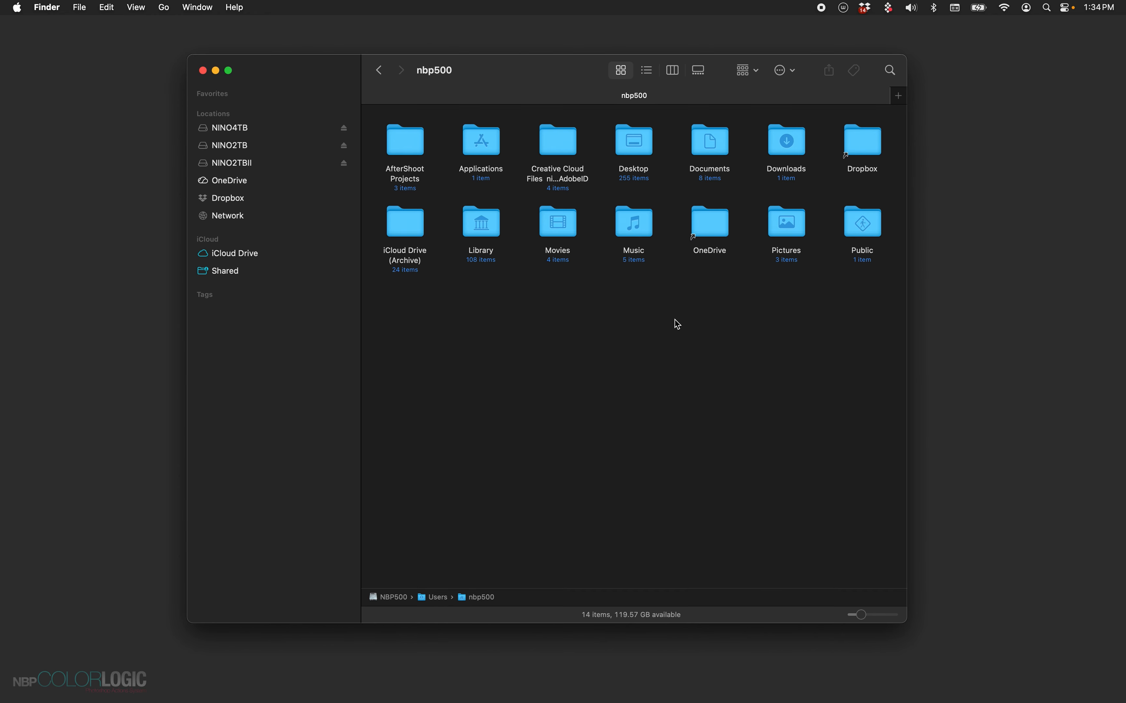
{"action": "left_click", "coordinate": [498, 233]}
{"action": "double_click", "coordinate": [497, 233]}
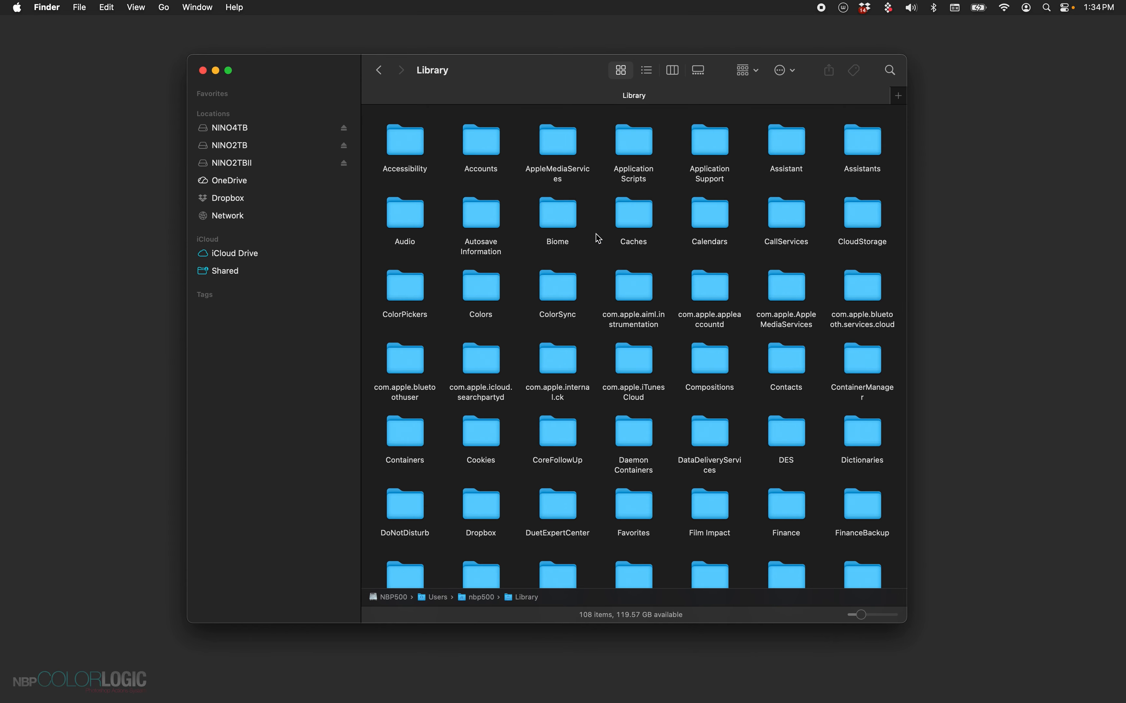
Step: Go to Application Support > Adobe > Adobe Photoshop 2025 > Presets > Curves and look through the curve preset files
{"action": "double_click", "coordinate": [711, 147]}
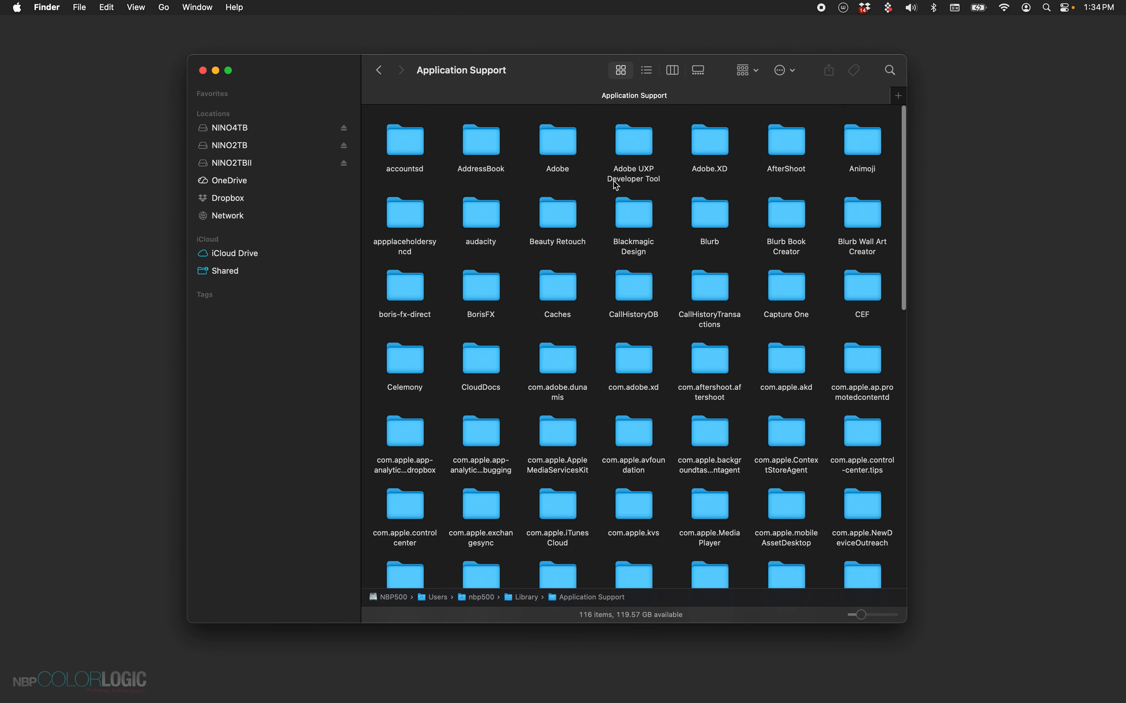
{"action": "double_click", "coordinate": [564, 145]}
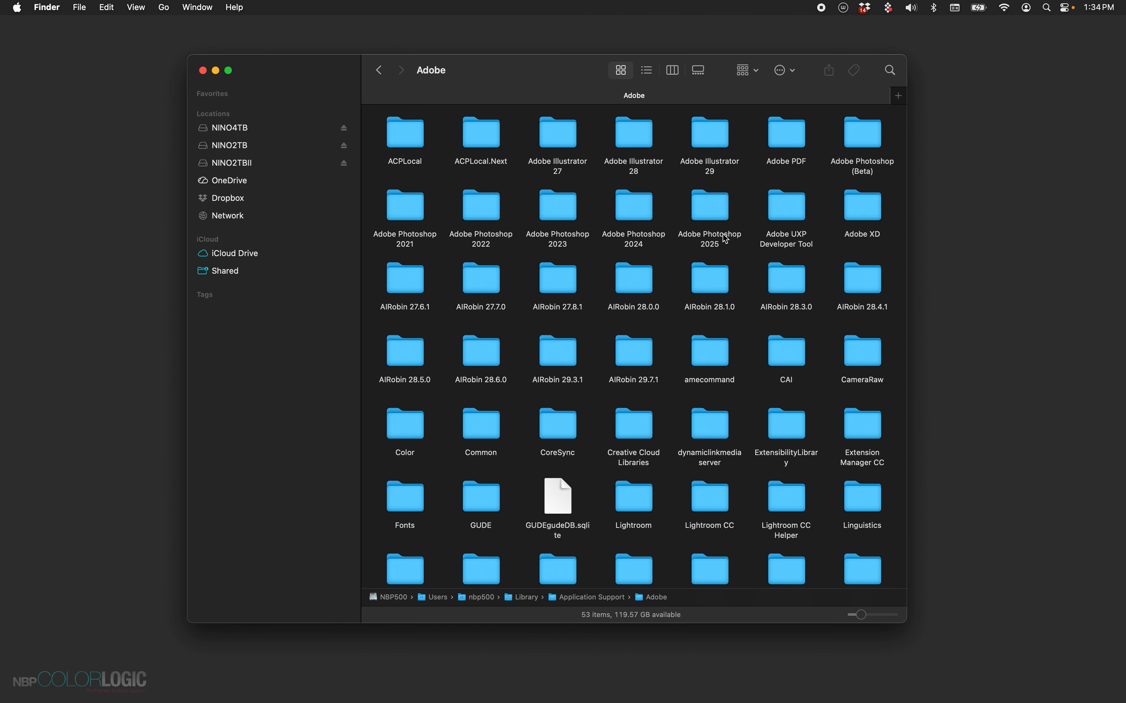
{"action": "left_click", "coordinate": [708, 207]}
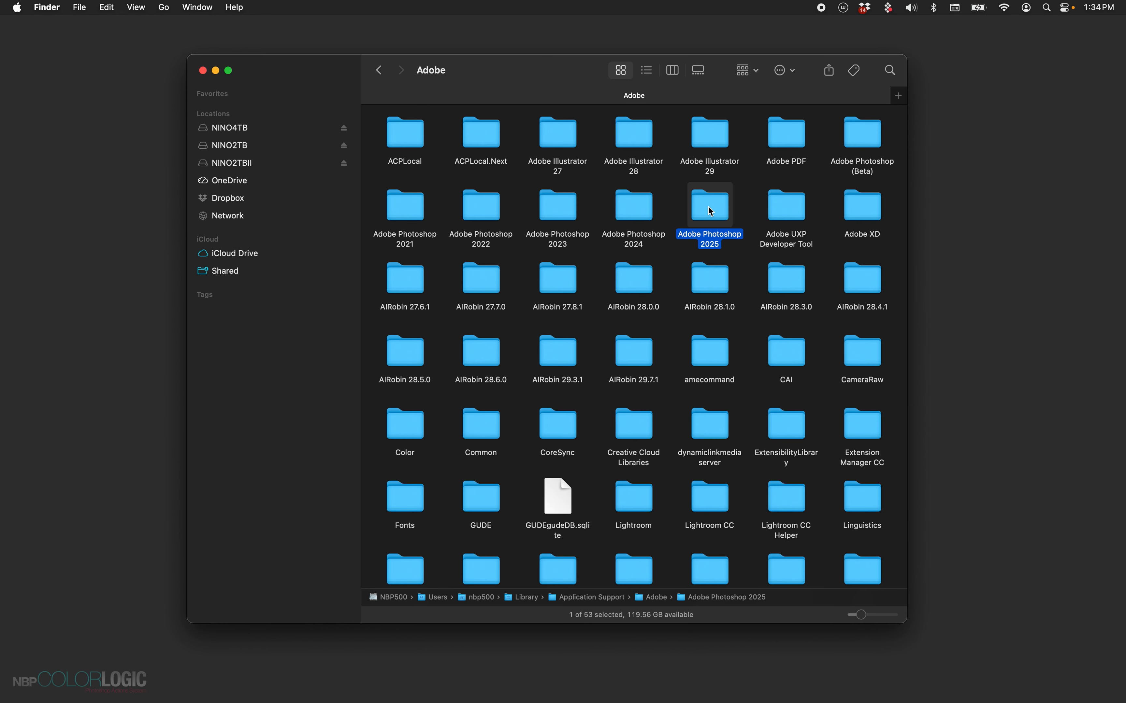
{"action": "double_click", "coordinate": [708, 207]}
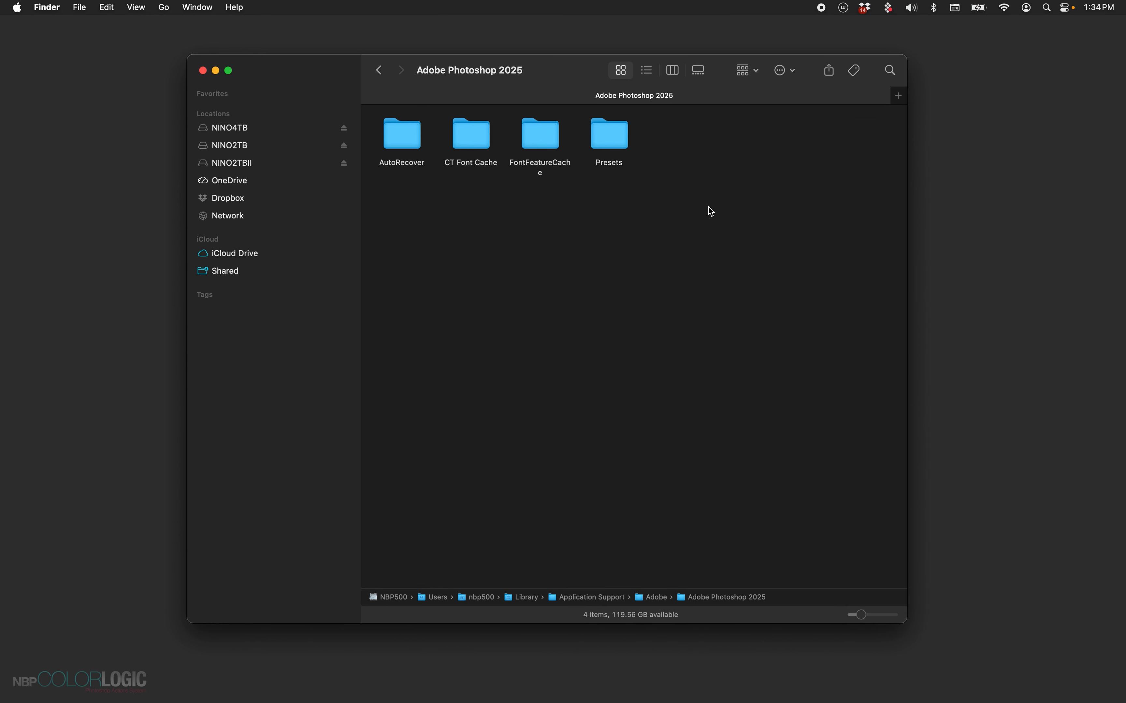
{"action": "double_click", "coordinate": [607, 134]}
{"action": "double_click", "coordinate": [487, 217]}
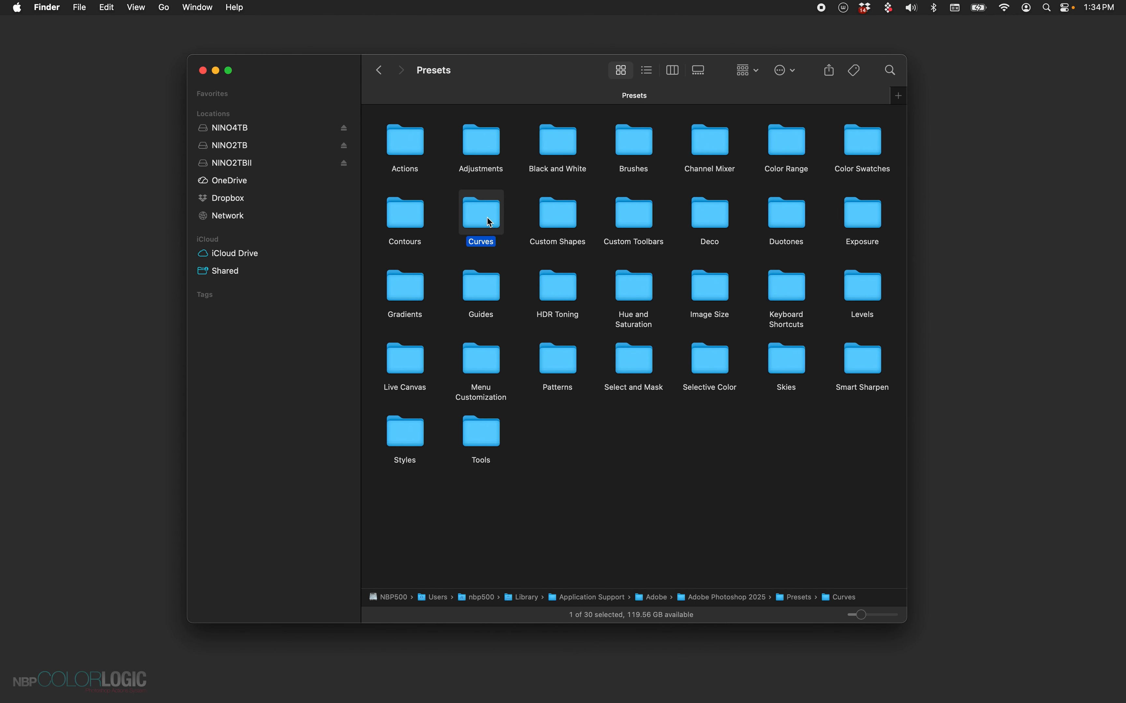
{"action": "scroll", "coordinate": [633, 339], "scroll_direction": "down", "scroll_amount": 1}
{"action": "scroll", "coordinate": [635, 345], "scroll_direction": "down", "scroll_amount": 10}
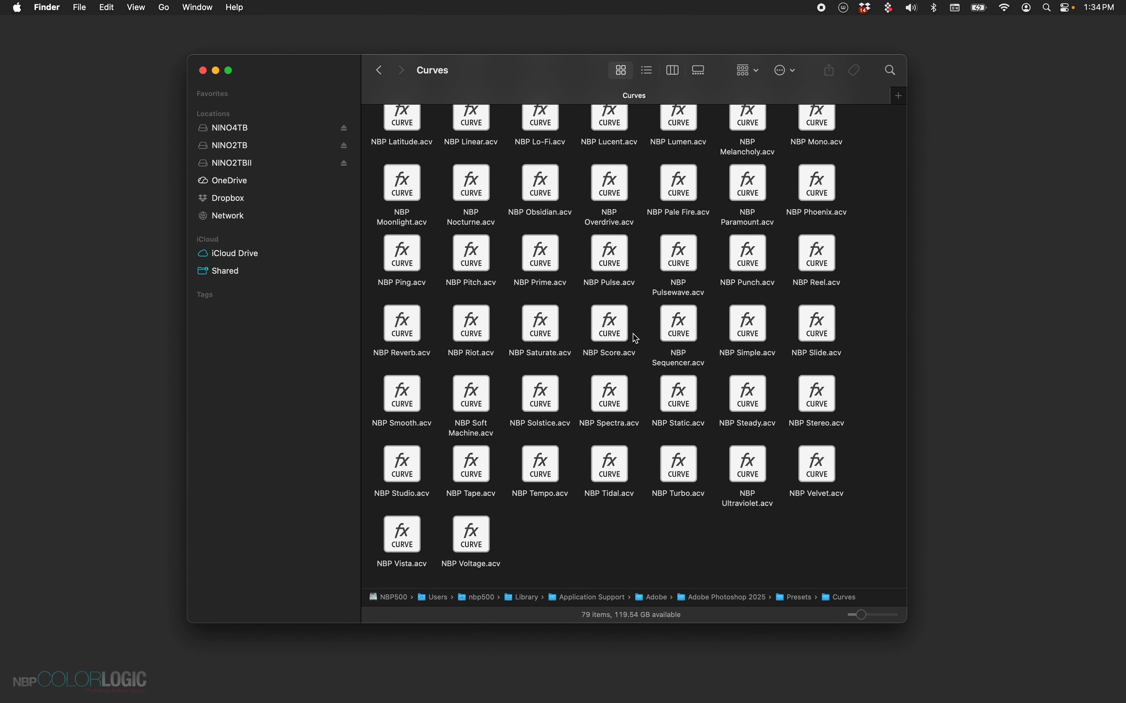
Step: Switch back to Photoshop and apply the NBP Slide preset to the Curves 1 adjustment
{"action": "left_click", "coordinate": [126, 528]}
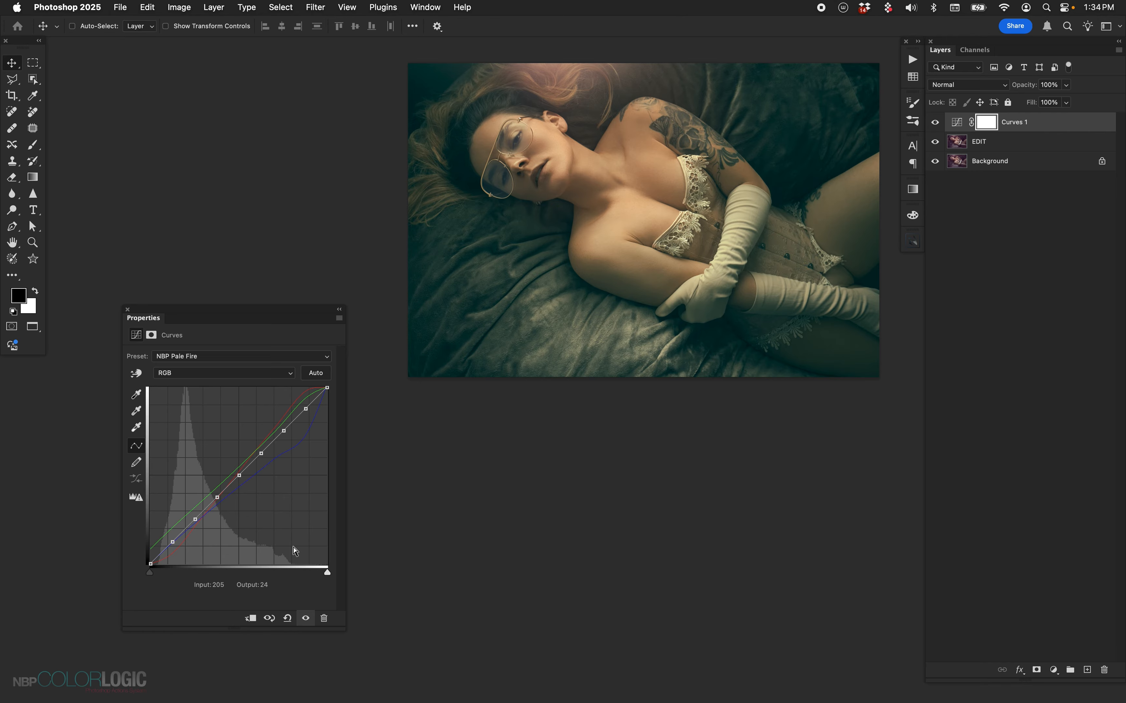
{"action": "left_click", "coordinate": [253, 356]}
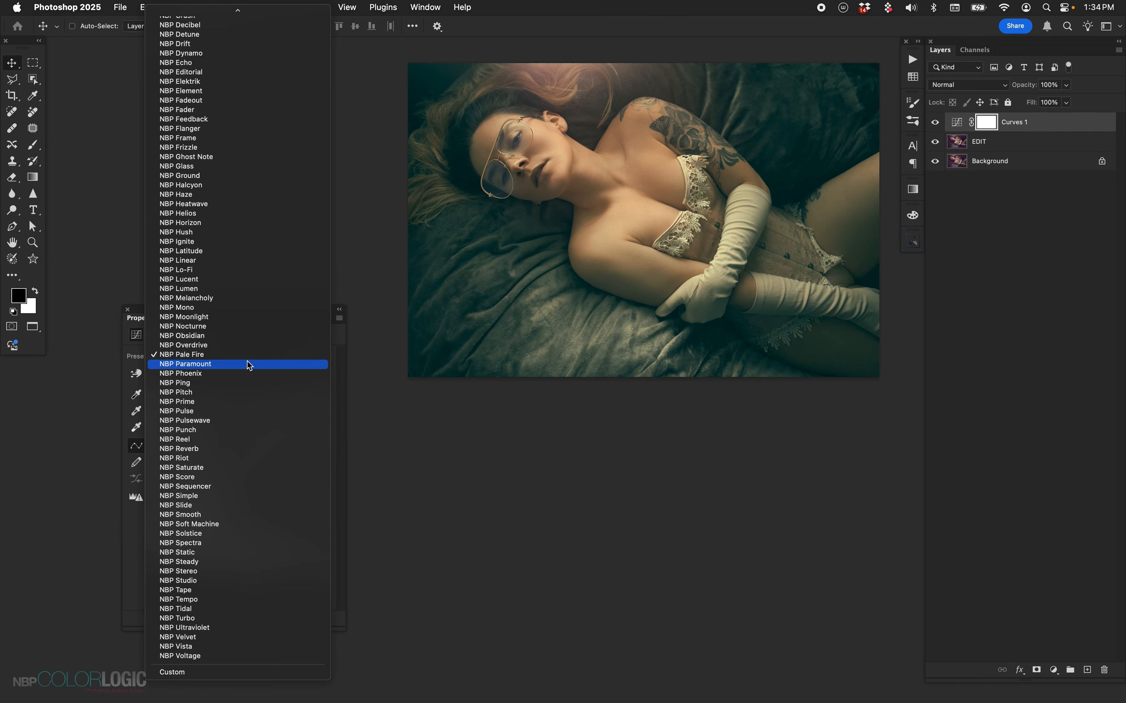
{"action": "left_click", "coordinate": [243, 506]}
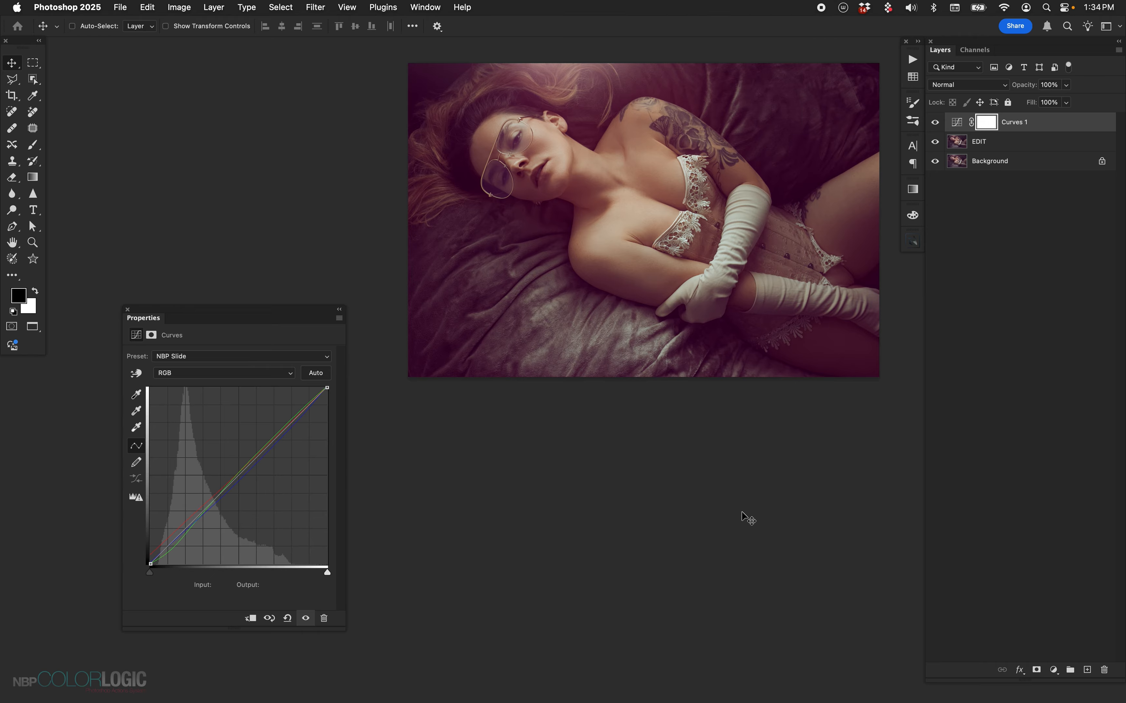
Step: Add a Gradient Map adjustment layer above Curves 1 and apply the Glintar gradient from the NBP Color Logic Grads group
{"action": "left_click", "coordinate": [1053, 670]}
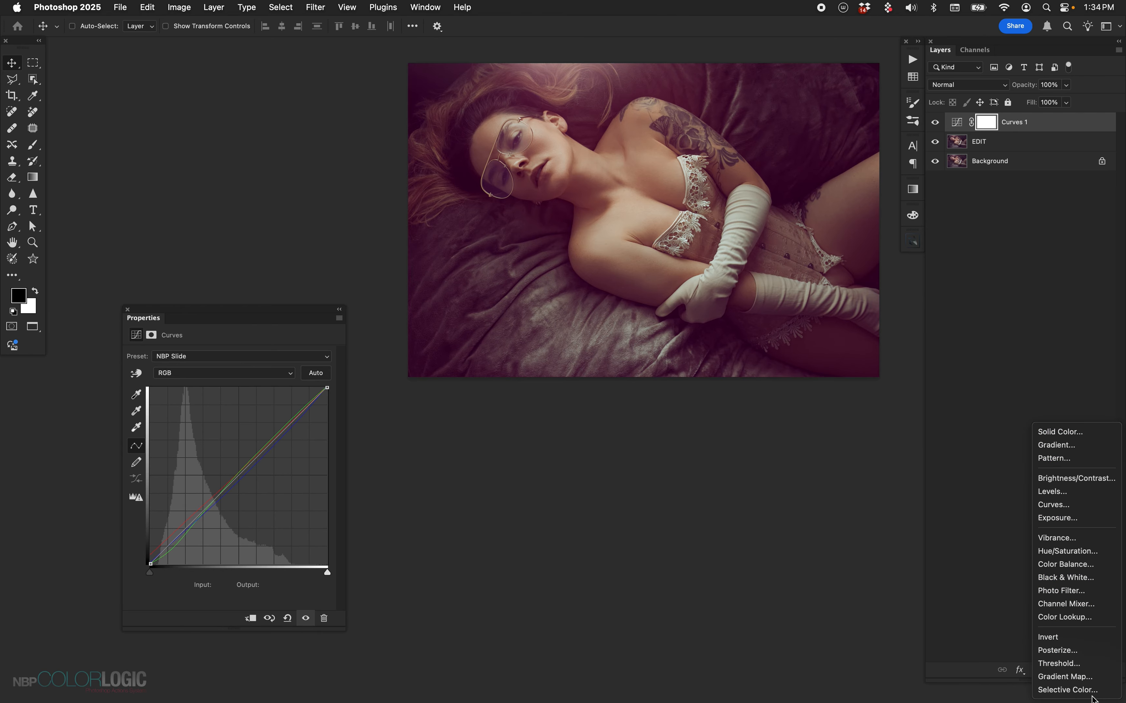
{"action": "left_click", "coordinate": [1065, 674]}
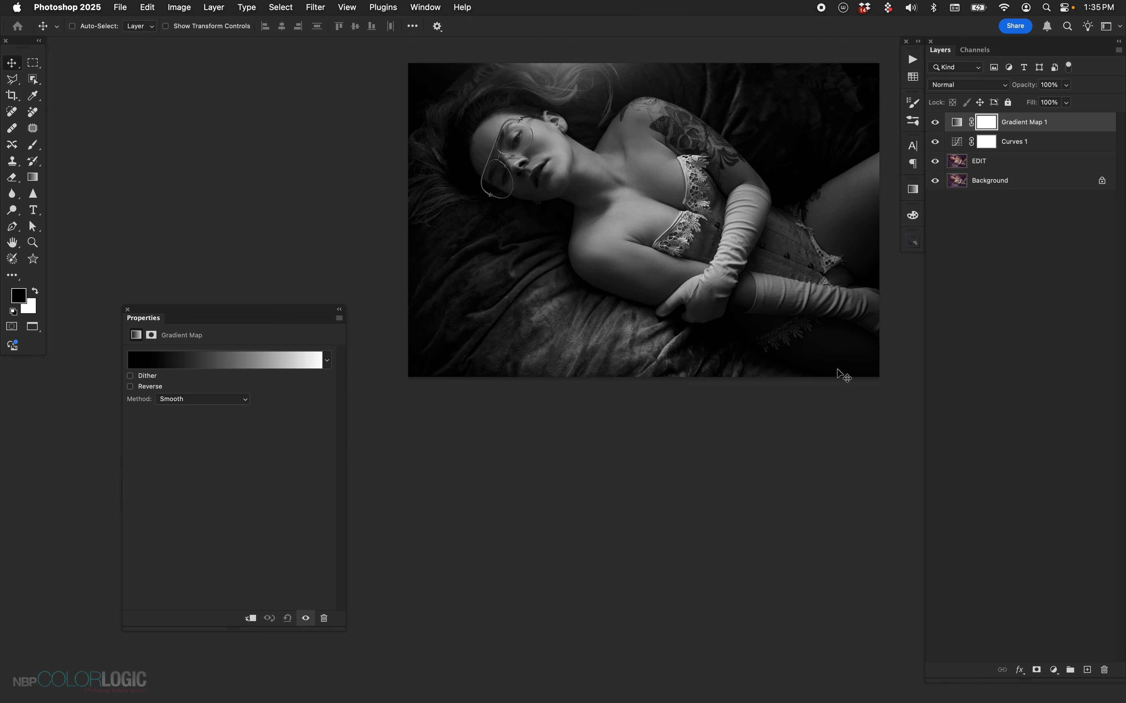
{"action": "left_click", "coordinate": [223, 365]}
{"action": "left_click", "coordinate": [757, 274]}
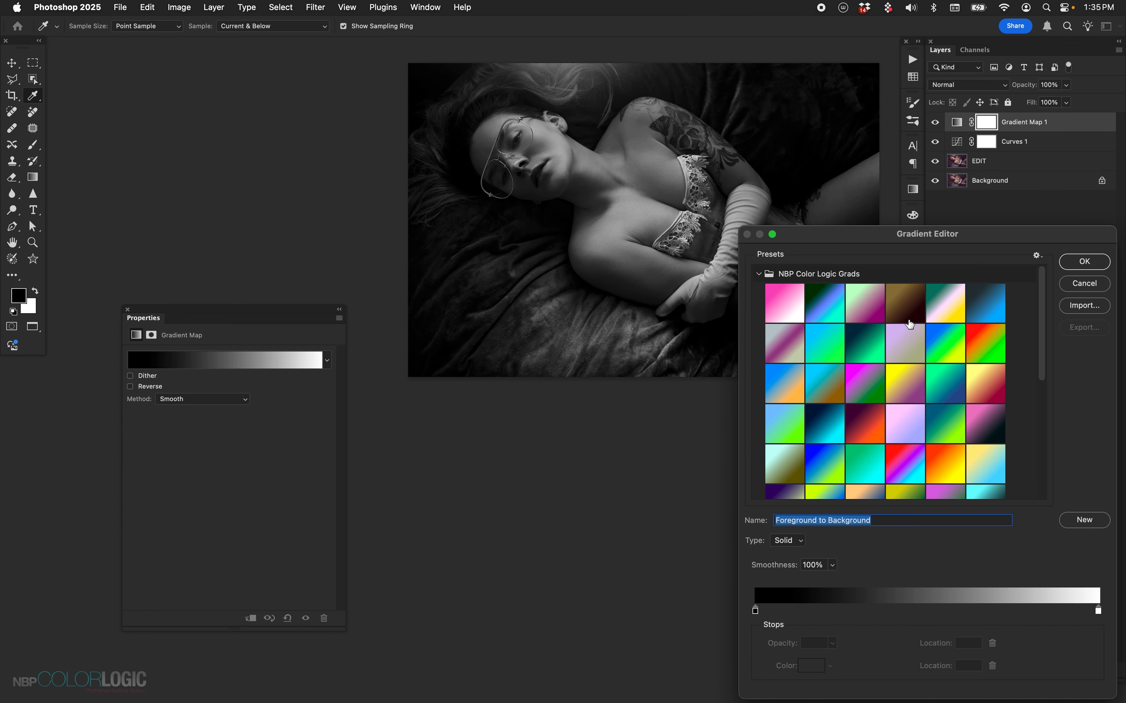
{"action": "left_click", "coordinate": [858, 355]}
{"action": "left_click", "coordinate": [847, 390]}
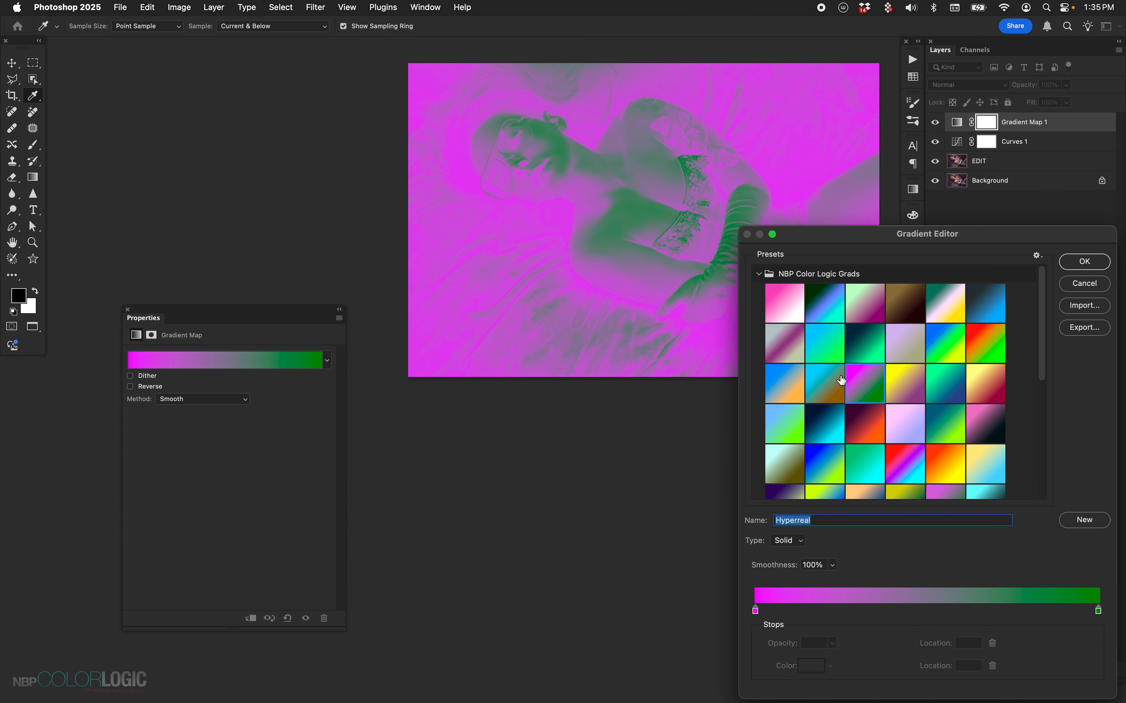
{"action": "left_click", "coordinate": [829, 344]}
{"action": "left_click", "coordinate": [825, 321]}
{"action": "left_click", "coordinate": [944, 344]}
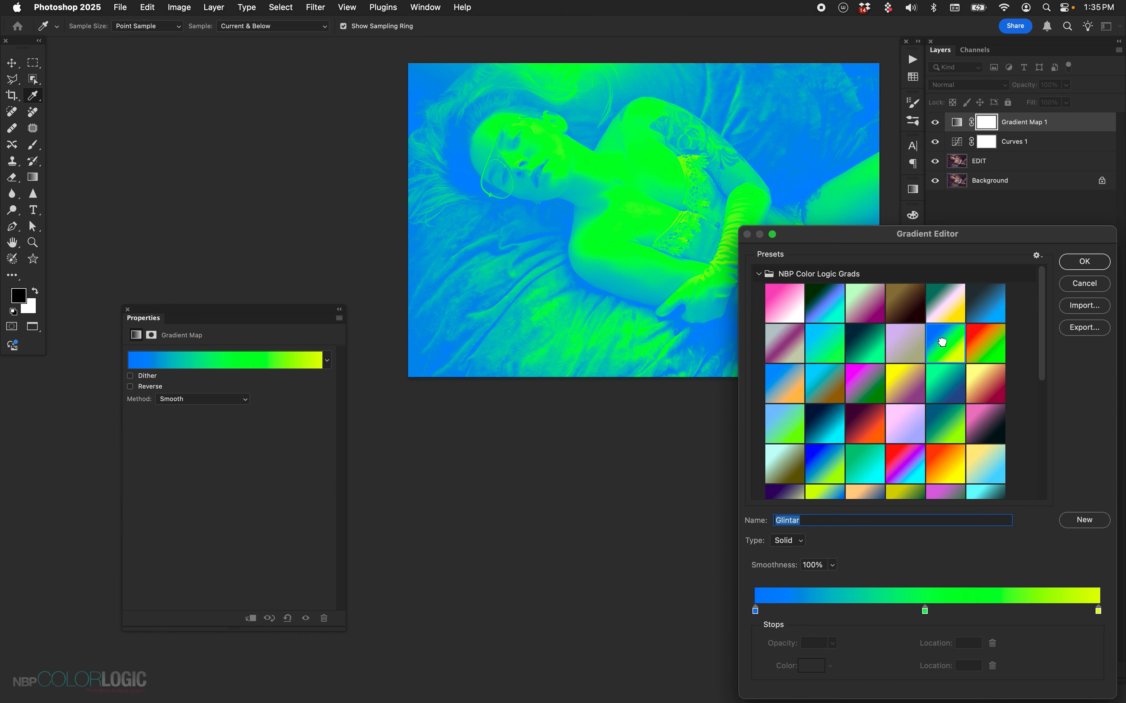
{"action": "left_click", "coordinate": [1079, 263]}
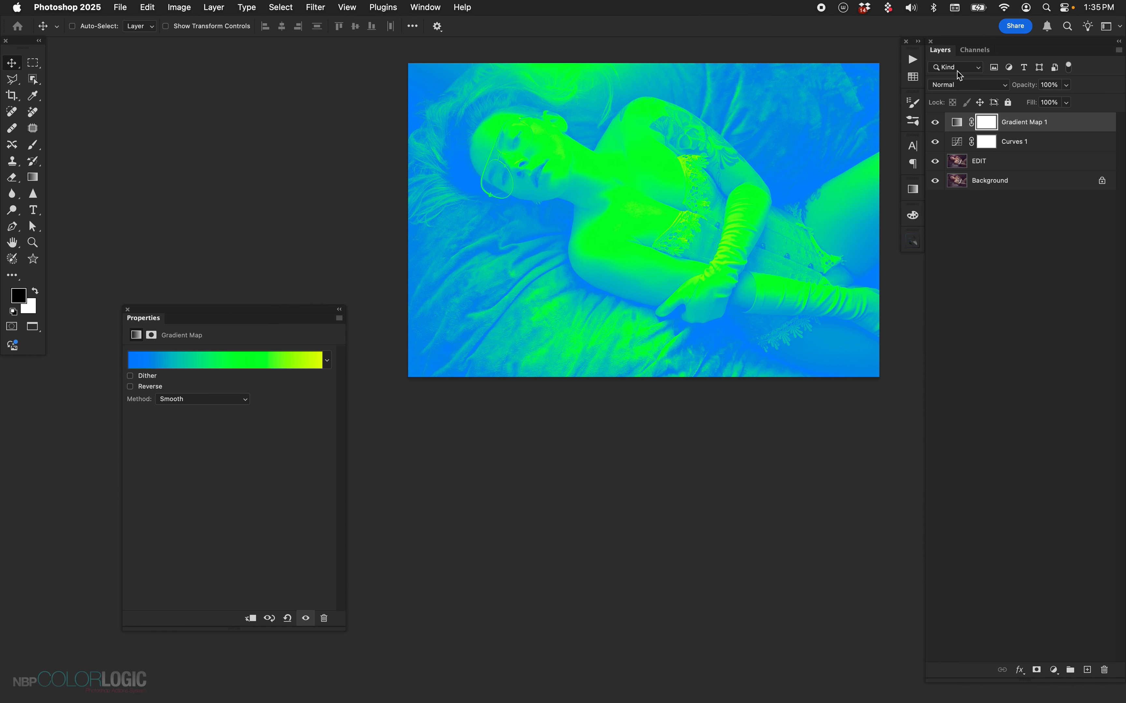
Step: Set the gradient map layer to Soft Light at 20% opacity and compare the image with and without it
{"action": "left_click", "coordinate": [958, 84]}
{"action": "left_click", "coordinate": [961, 285]}
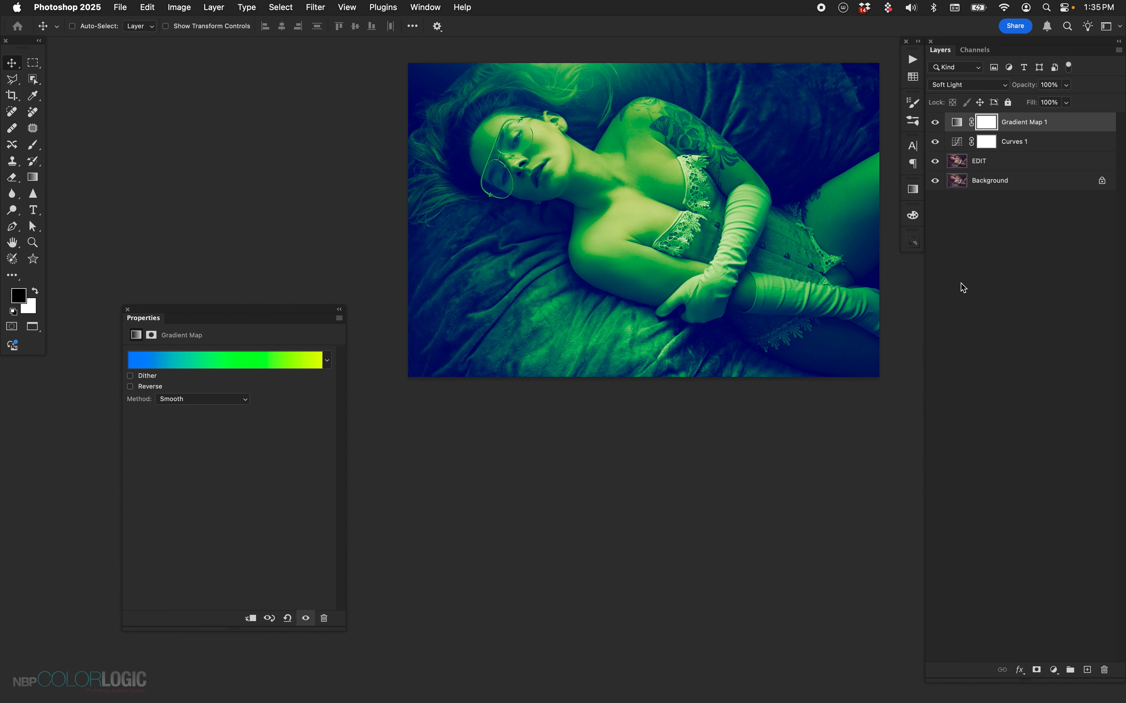
{"action": "key", "text": "2"}
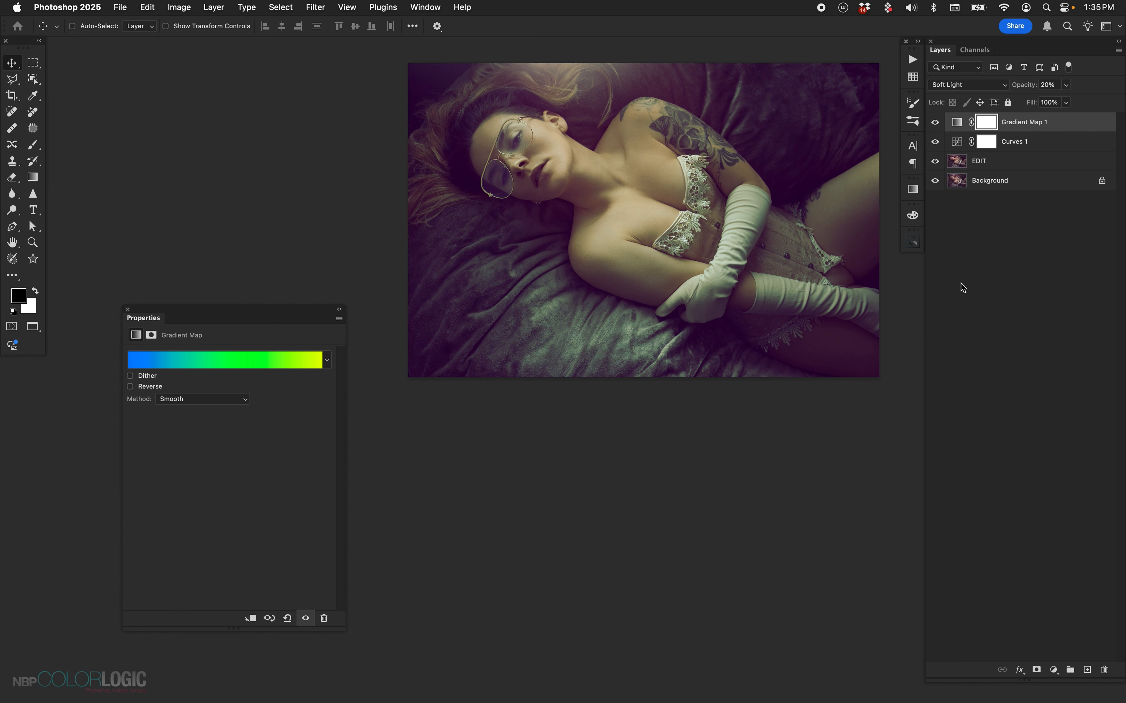
{"action": "left_click", "coordinate": [934, 122]}
{"action": "left_click", "coordinate": [934, 122]}
Step: Examine the preset groups and the import and export options in the Gradient Editor, leaving the gradient unchanged
{"action": "left_click", "coordinate": [287, 358]}
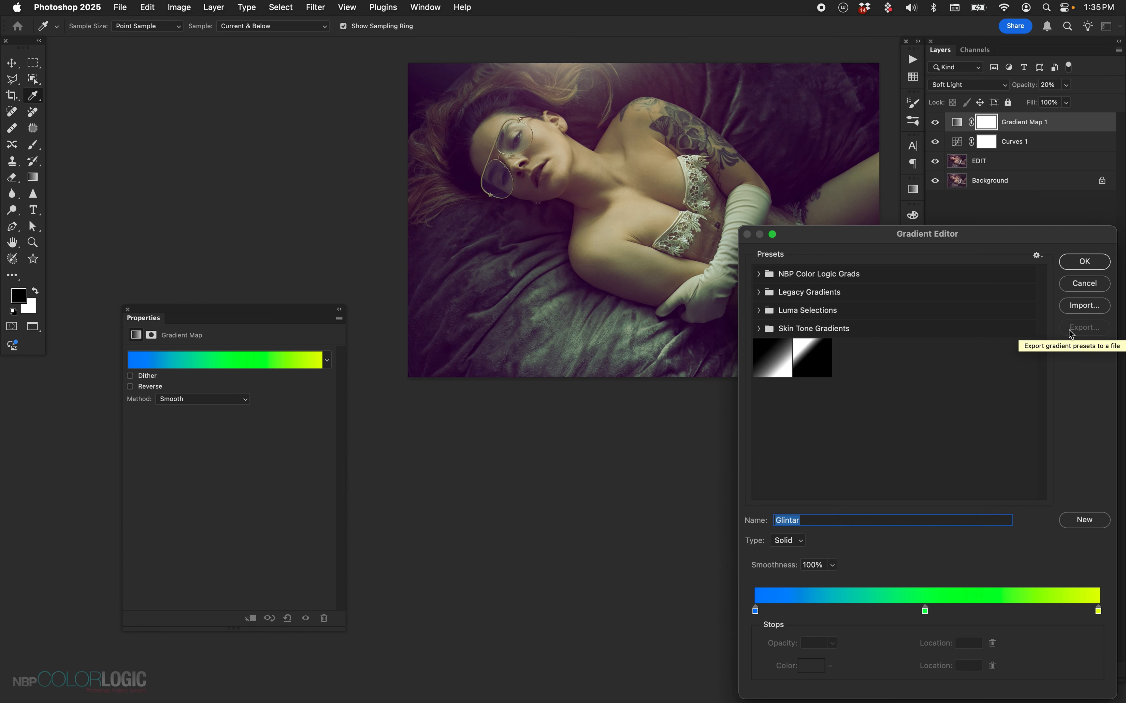
{"action": "left_click", "coordinate": [1084, 285]}
{"action": "key", "text": "v"}
Step: Bring up the document-wide gradient presets and examine the import and export options and the NBP Color Logic Grads group
{"action": "left_click", "coordinate": [436, 5]}
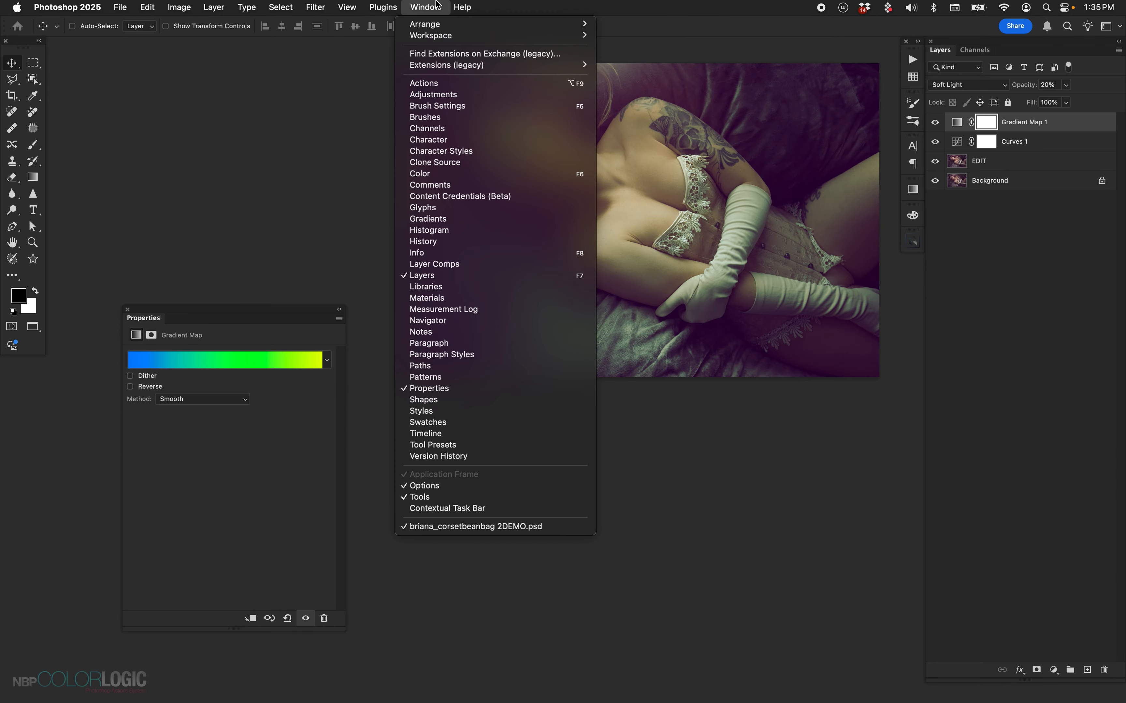
{"action": "left_click", "coordinate": [500, 218]}
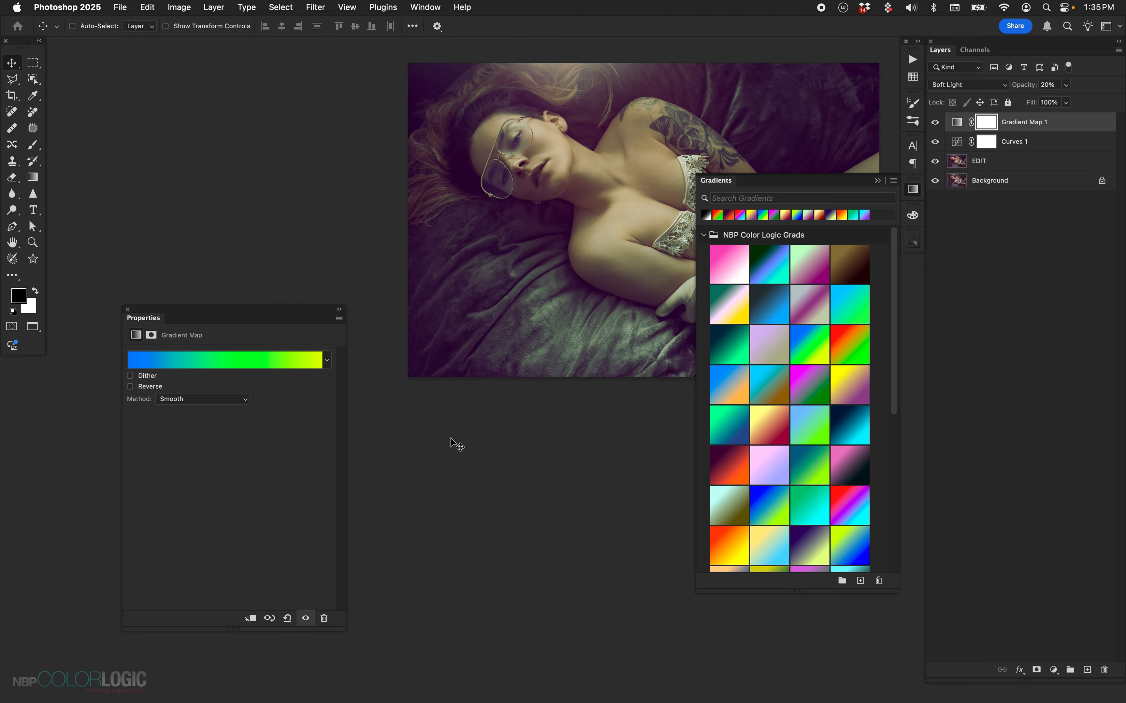
{"action": "left_click", "coordinate": [893, 181]}
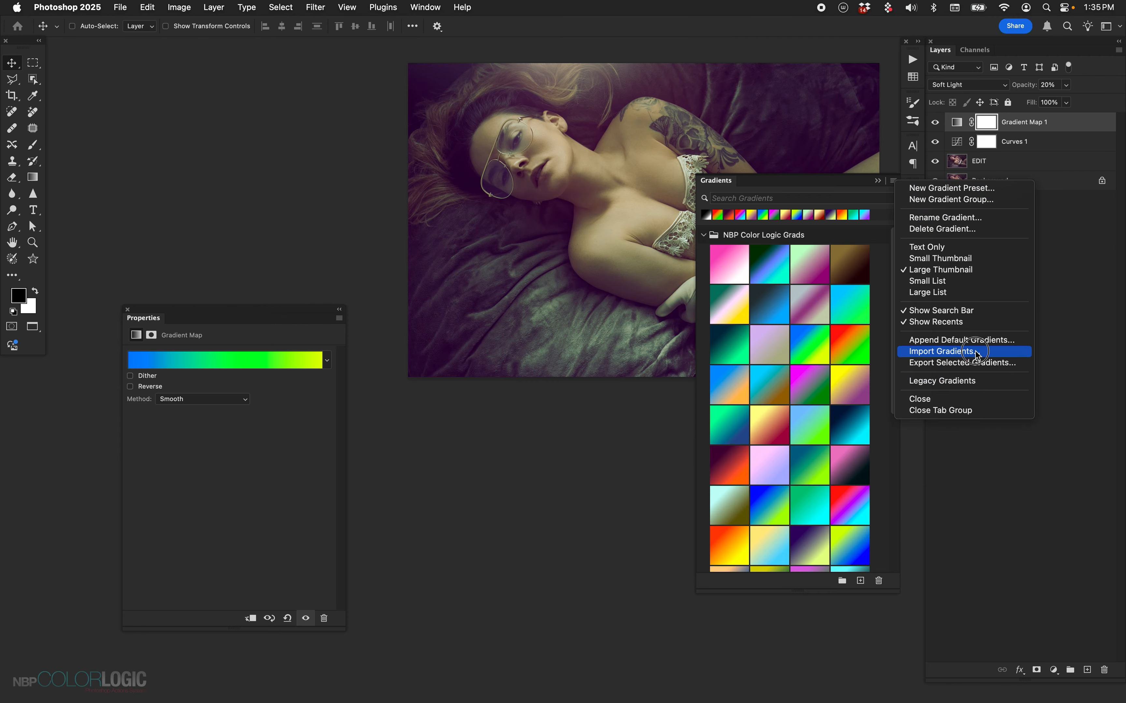
{"action": "left_click", "coordinate": [596, 392]}
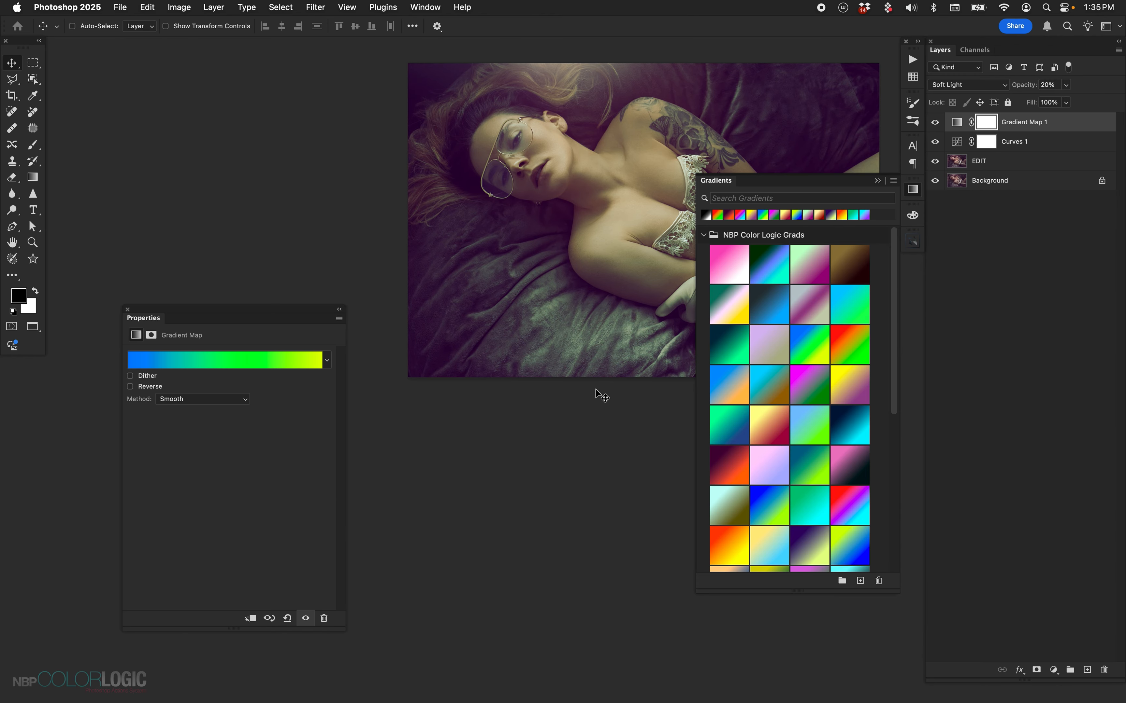
{"action": "scroll", "coordinate": [826, 333], "scroll_direction": "down", "scroll_amount": 5}
{"action": "scroll", "coordinate": [826, 333], "scroll_direction": "up", "scroll_amount": 5}
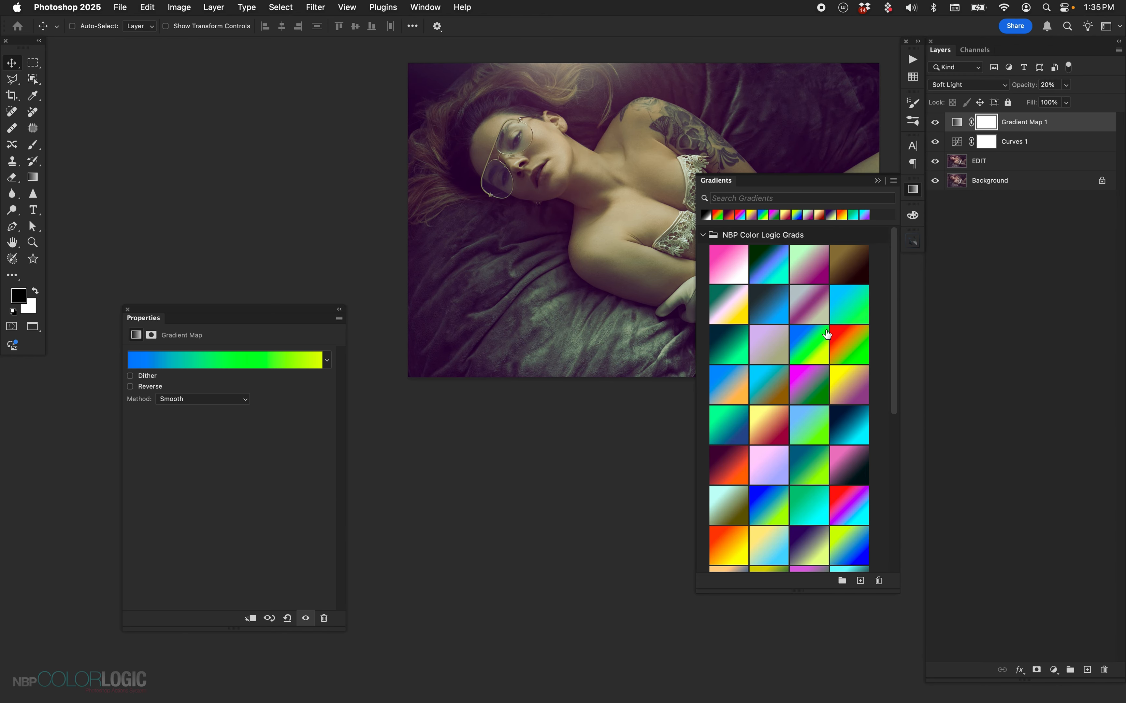
Step: Try several NBP Color Logic gradients as a fill clipped to Gradient Map 1, ending with blue-to-green, and compare the image with and without it
{"action": "left_click", "coordinate": [818, 352]}
{"action": "left_click", "coordinate": [773, 419]}
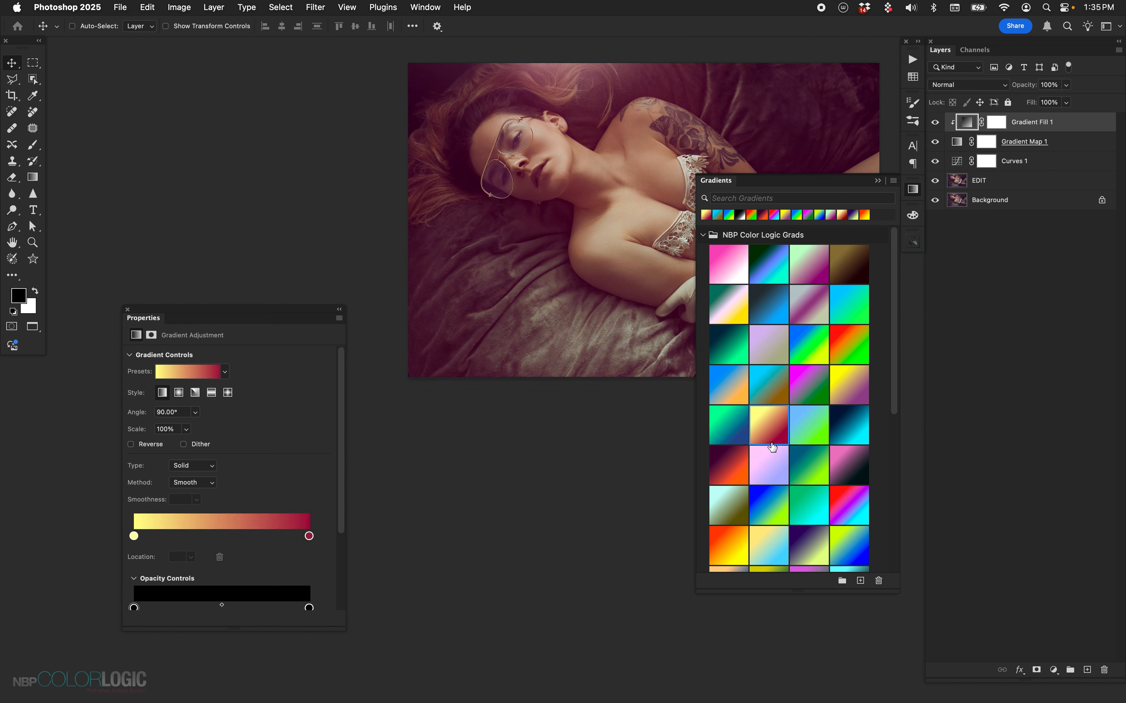
{"action": "left_click", "coordinate": [772, 456]}
{"action": "left_click", "coordinate": [810, 461]}
{"action": "left_click", "coordinate": [851, 421]}
{"action": "left_click", "coordinate": [851, 386]}
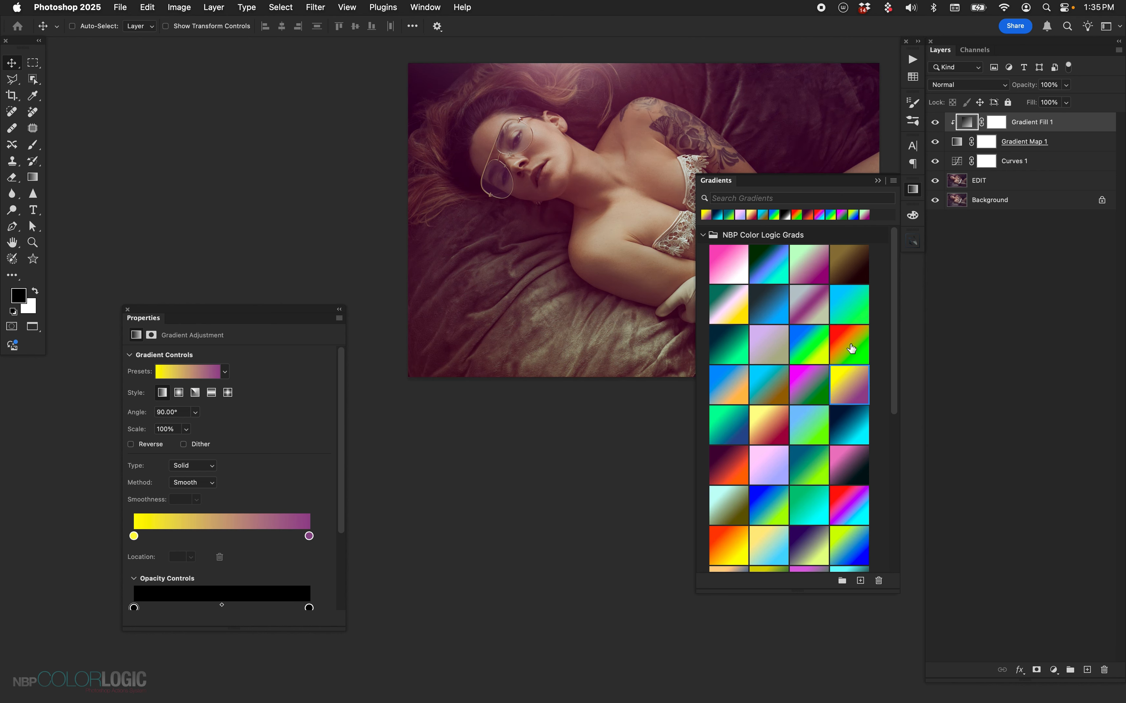
{"action": "left_click", "coordinate": [851, 349]}
{"action": "left_click", "coordinate": [849, 309]}
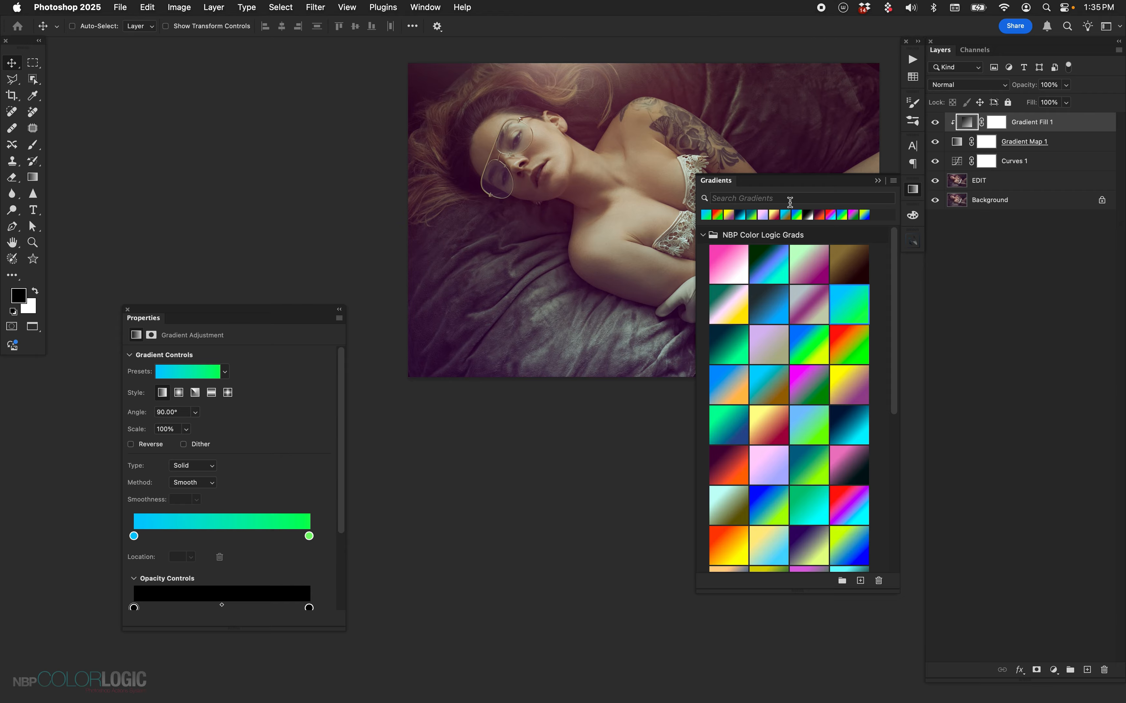
{"action": "left_click", "coordinate": [719, 186]}
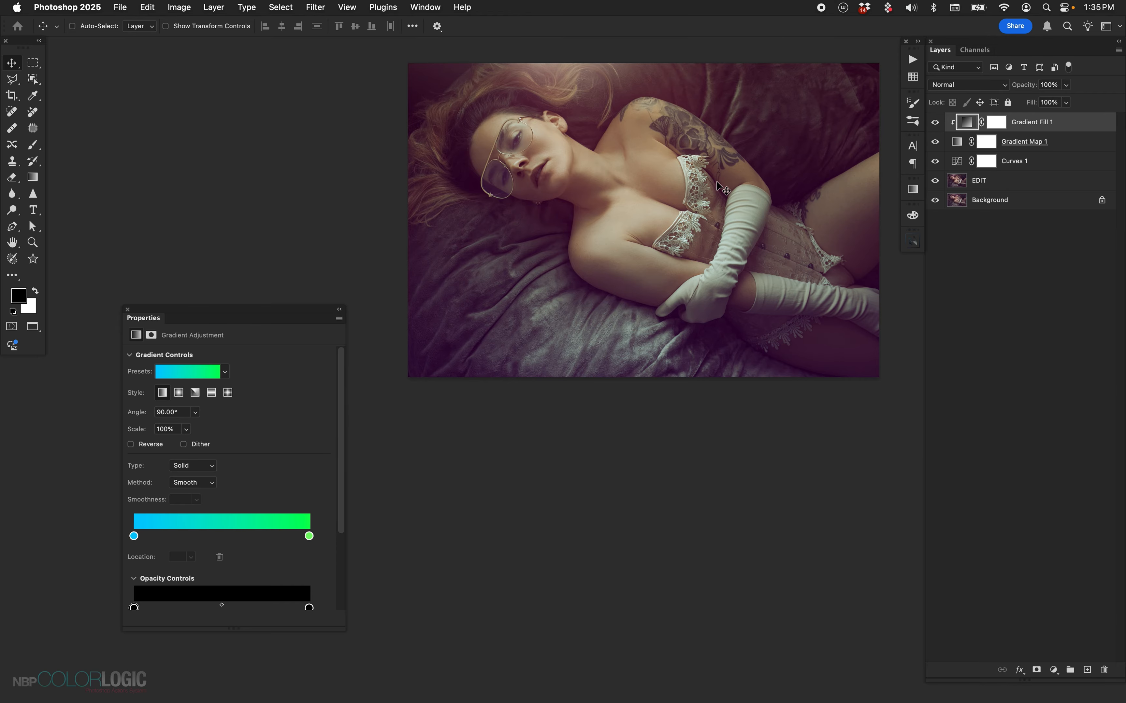
{"action": "left_click", "coordinate": [936, 122]}
{"action": "left_click", "coordinate": [936, 123]}
Step: Examine the NBP presets available for the Curves 1 adjustment and its options for saving and loading curves presets
{"action": "left_click", "coordinate": [957, 163]}
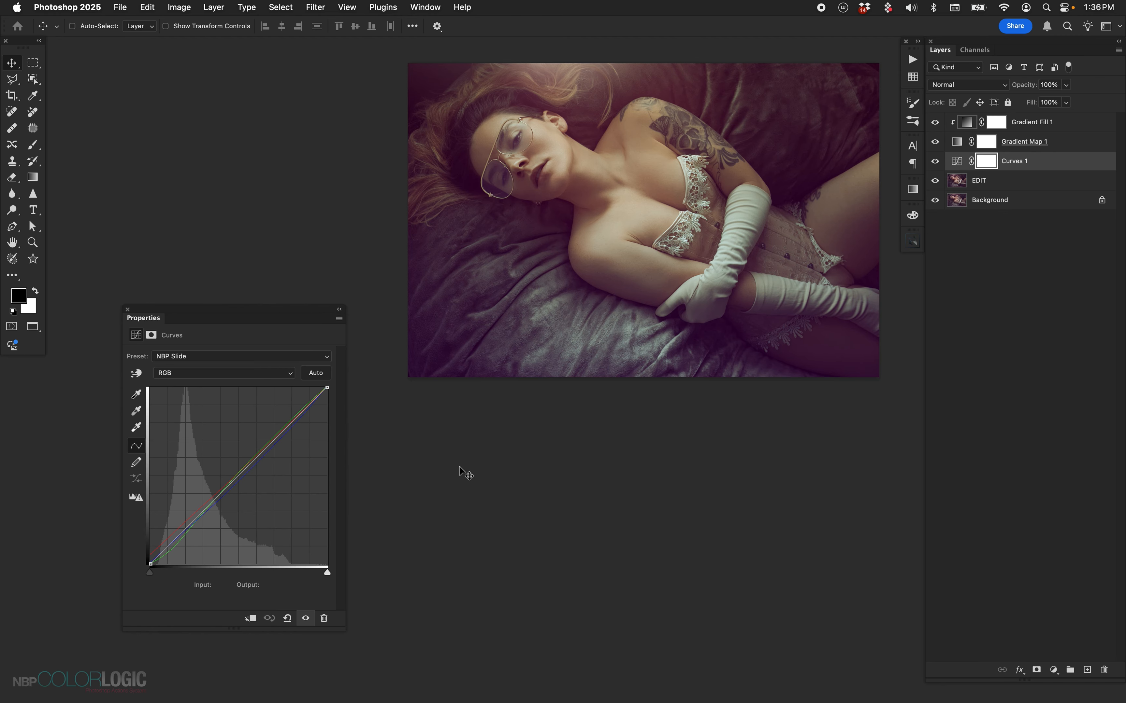
{"action": "left_click", "coordinate": [268, 356]}
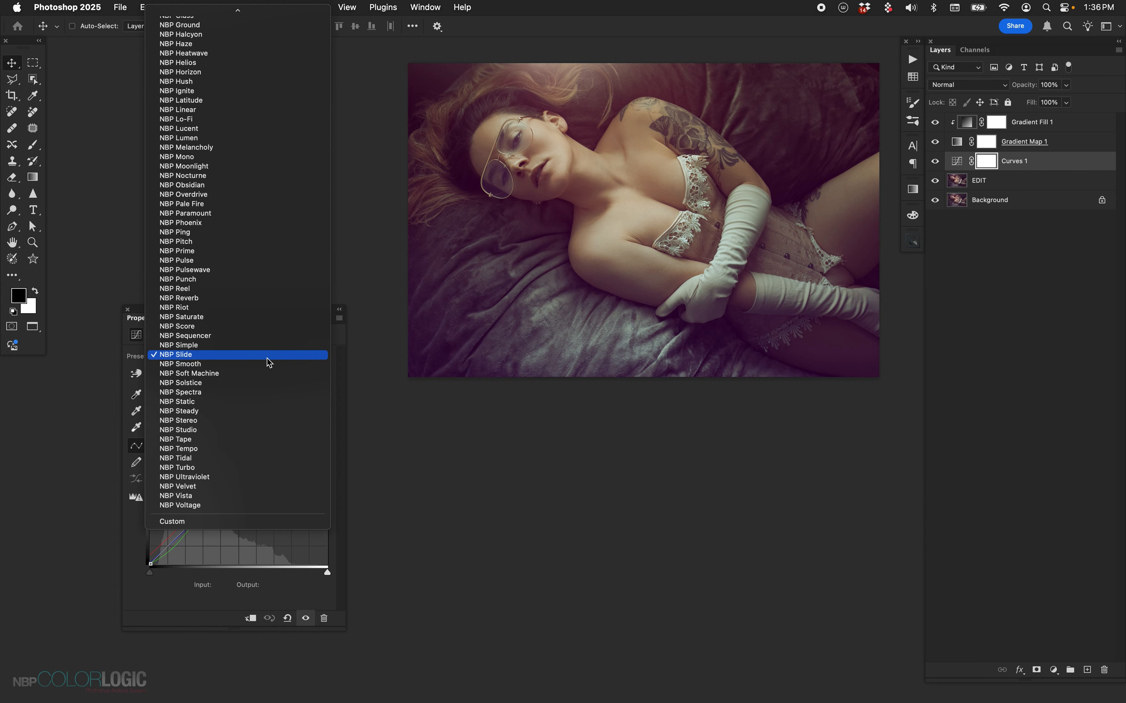
{"action": "scroll", "coordinate": [262, 187], "scroll_direction": "up", "scroll_amount": 10}
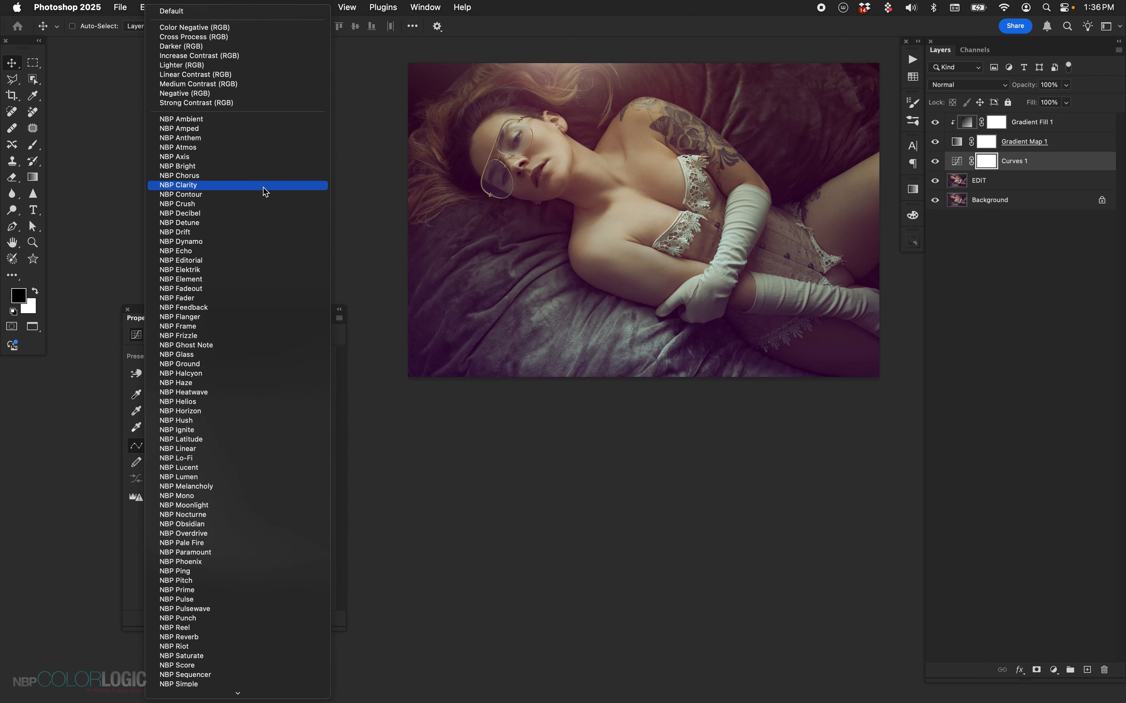
{"action": "scroll", "coordinate": [262, 188], "scroll_direction": "down", "scroll_amount": 5}
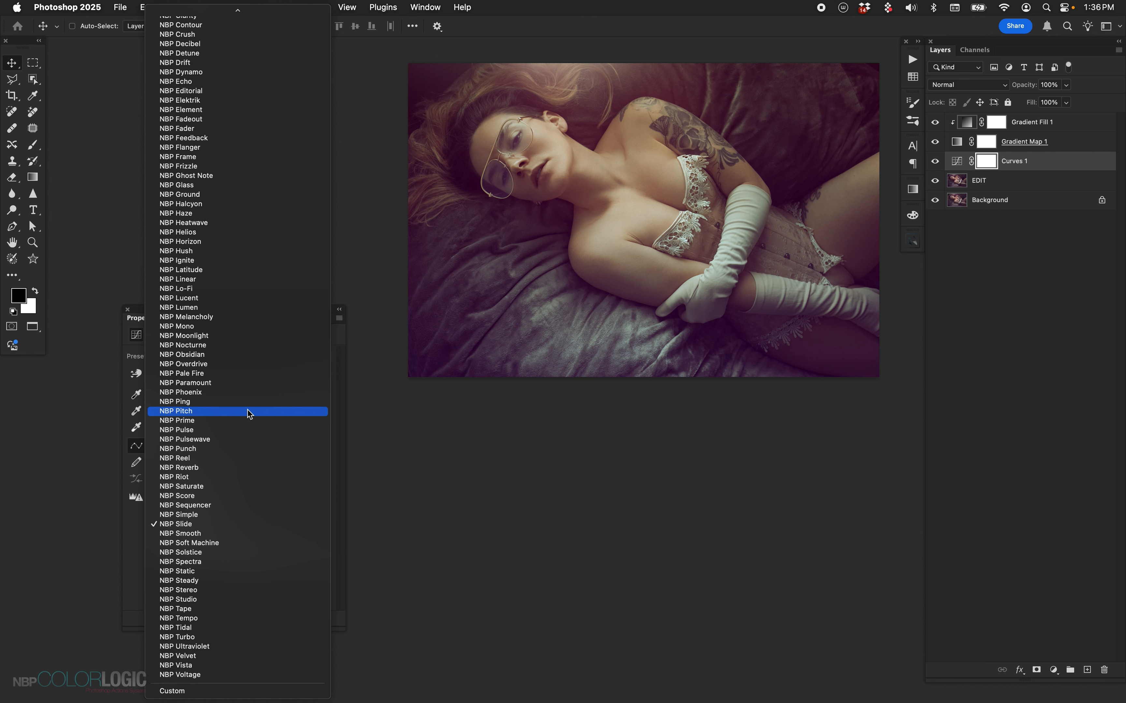
{"action": "left_click", "coordinate": [342, 352]}
{"action": "left_click", "coordinate": [340, 320]}
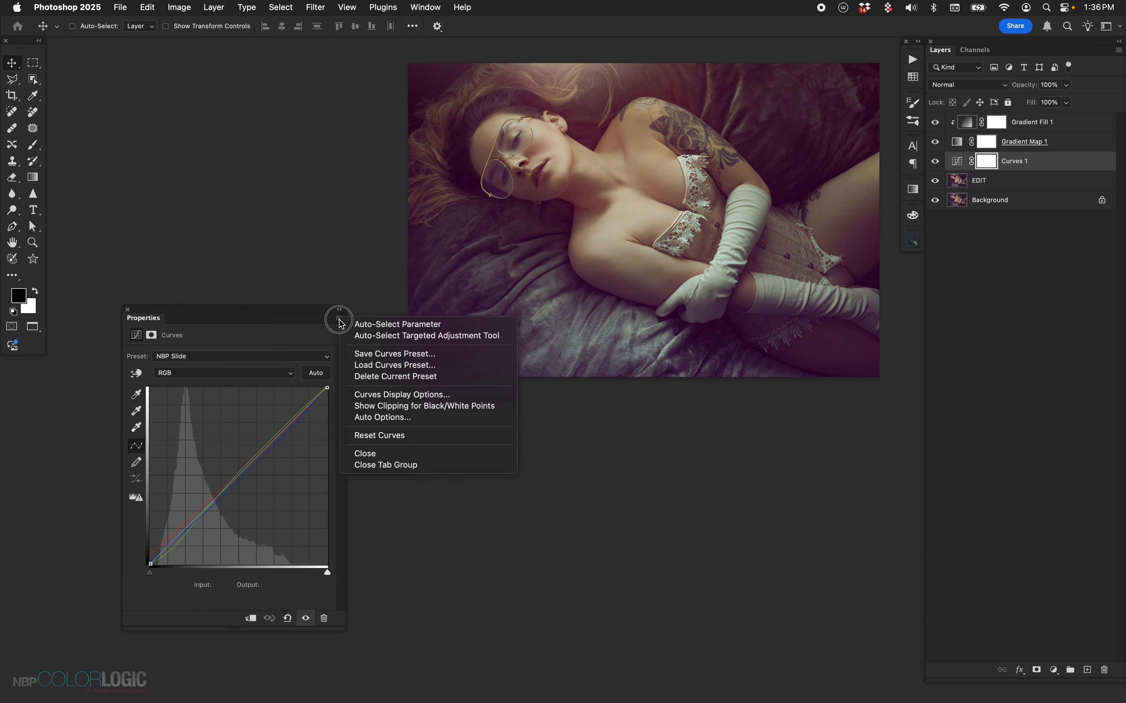
{"action": "left_click", "coordinate": [297, 343]}
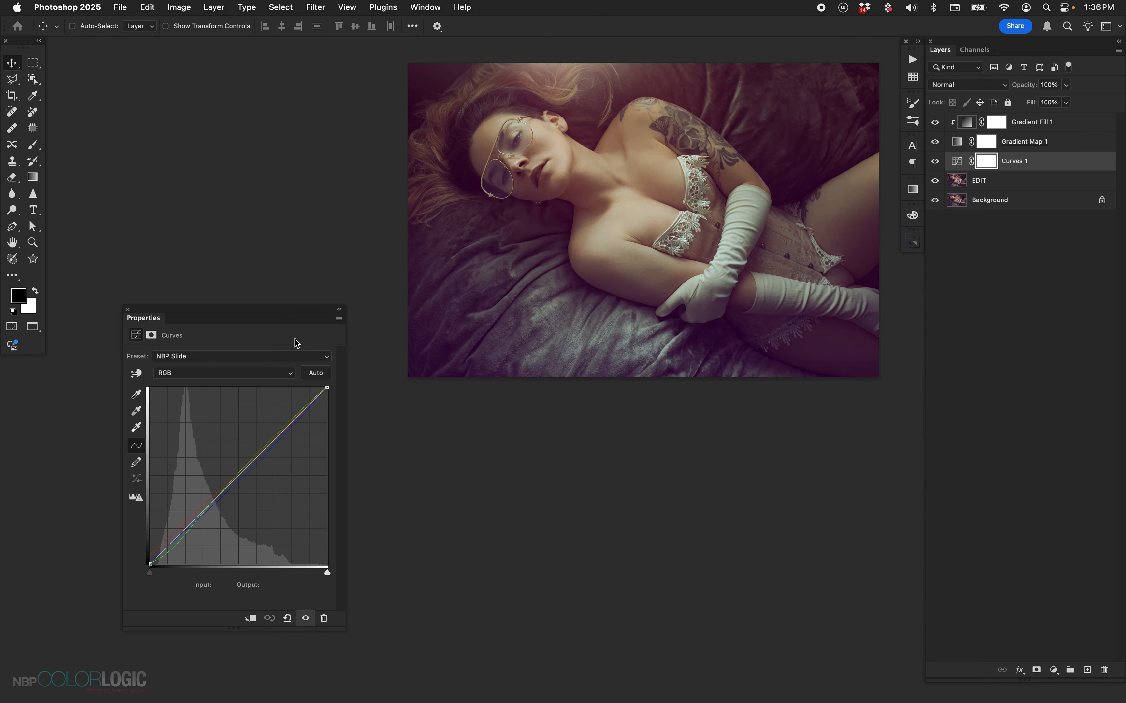
Step: Delete the gradient fill, gradient map and curves layers above EDIT and run the NBP Voltage action
{"action": "left_click", "coordinate": [1033, 123], "text": "shift"}
{"action": "key", "text": "Delete"}
{"action": "left_click", "coordinate": [912, 59]}
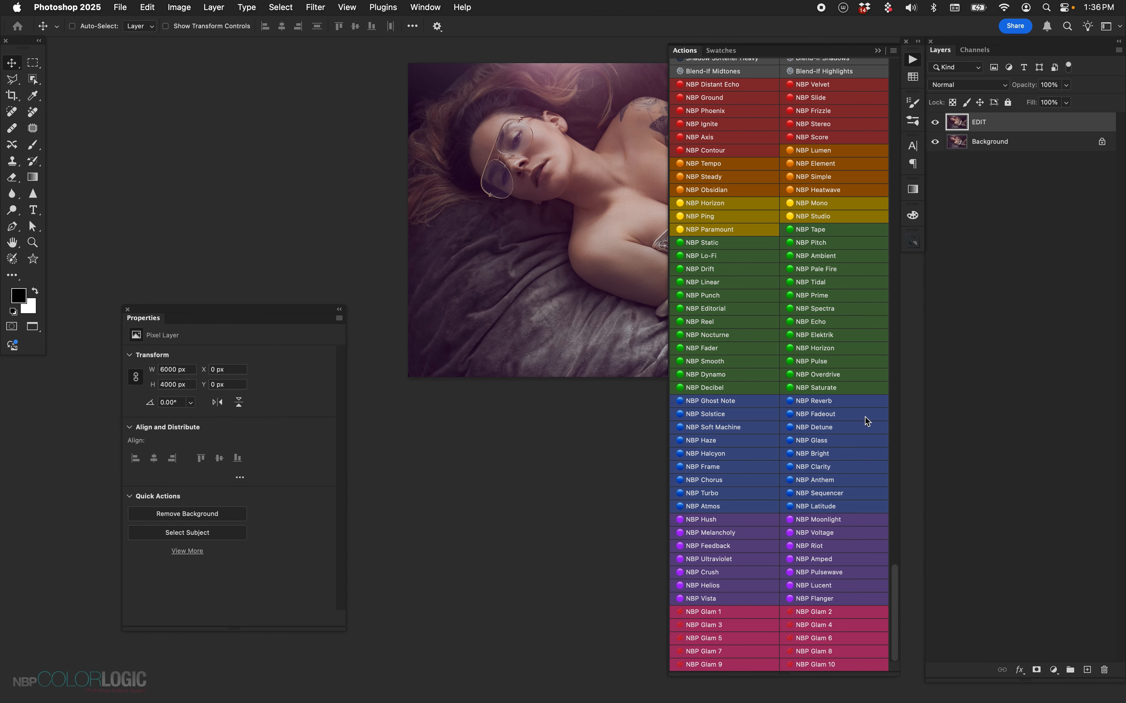
{"action": "left_click", "coordinate": [686, 50]}
{"action": "left_click", "coordinate": [948, 120]}
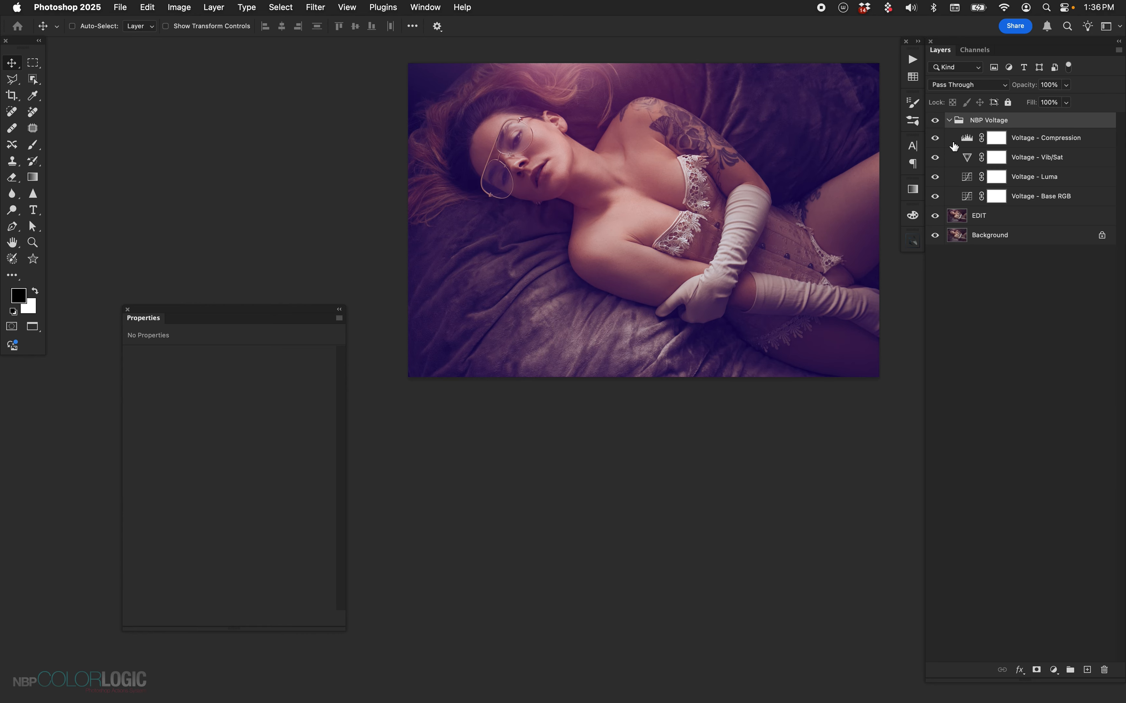
Step: Try the NBP Smooth, NBP Ping and NBP Horizon presets on the Voltage - Base RGB curves, ending with NBP Voltage
{"action": "left_click", "coordinate": [966, 199]}
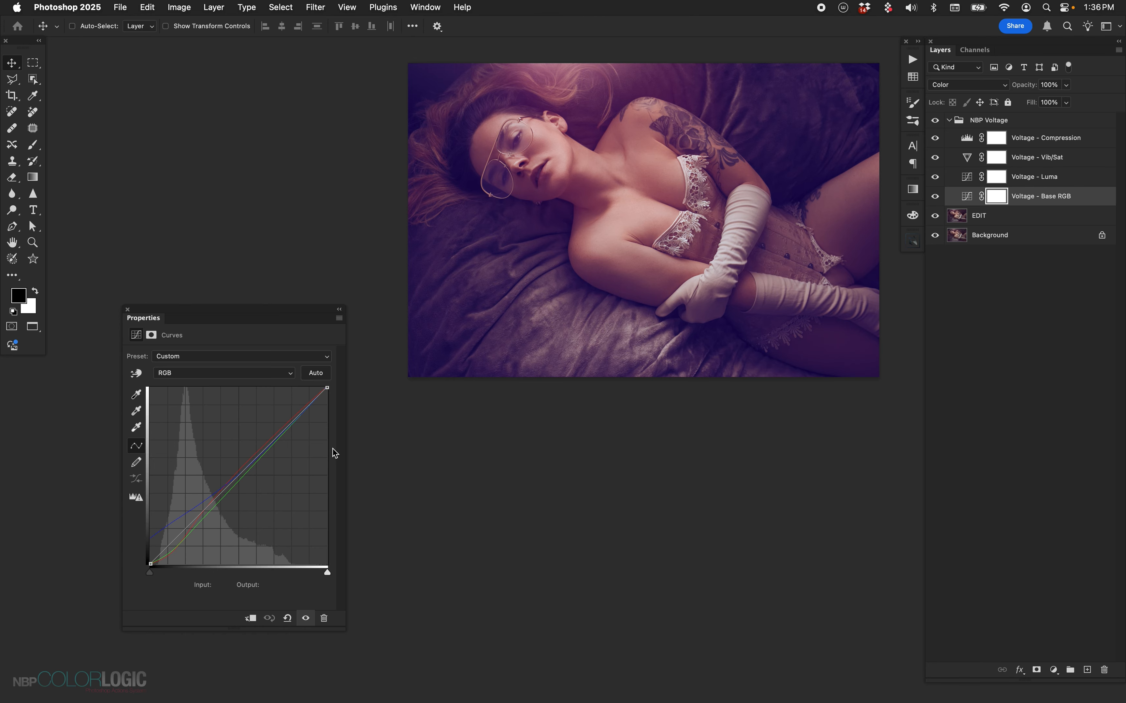
{"action": "left_click", "coordinate": [252, 357]}
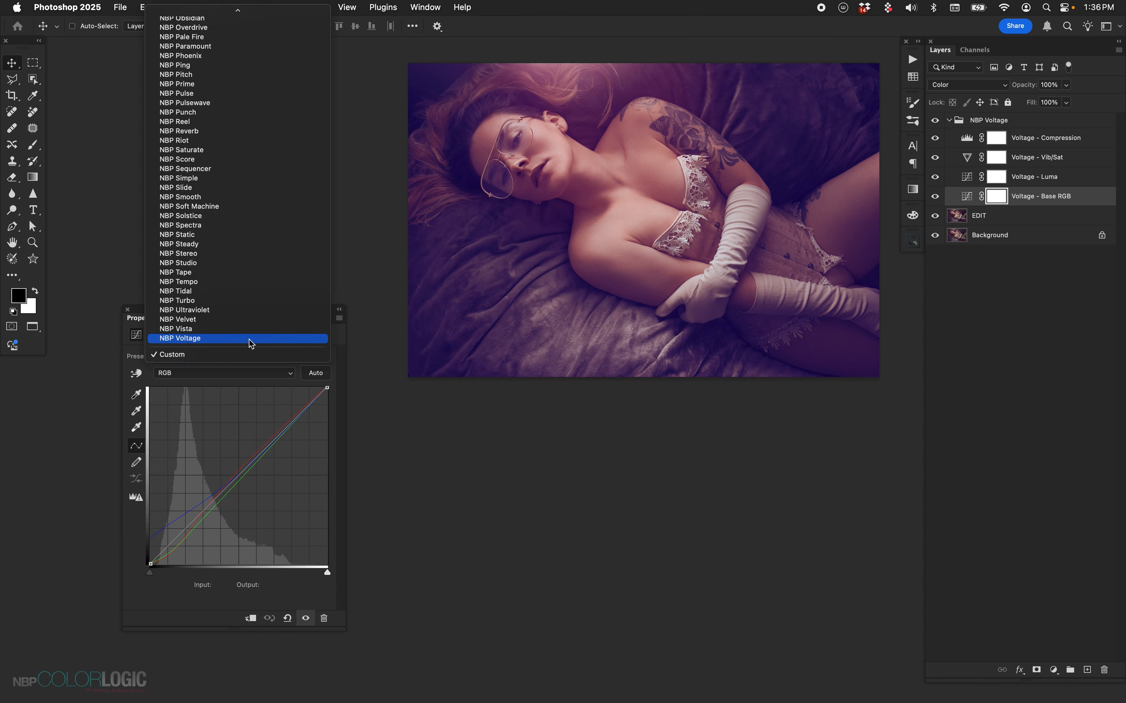
{"action": "left_click", "coordinate": [245, 198]}
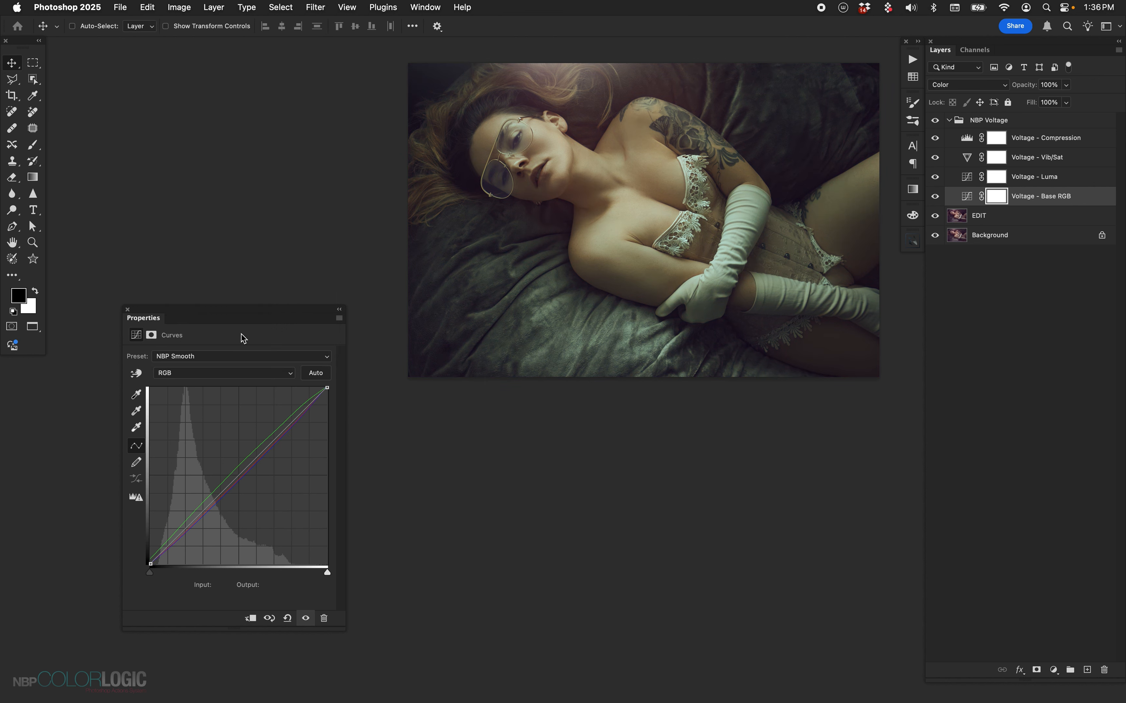
{"action": "left_click", "coordinate": [239, 357]}
{"action": "left_click", "coordinate": [226, 227]}
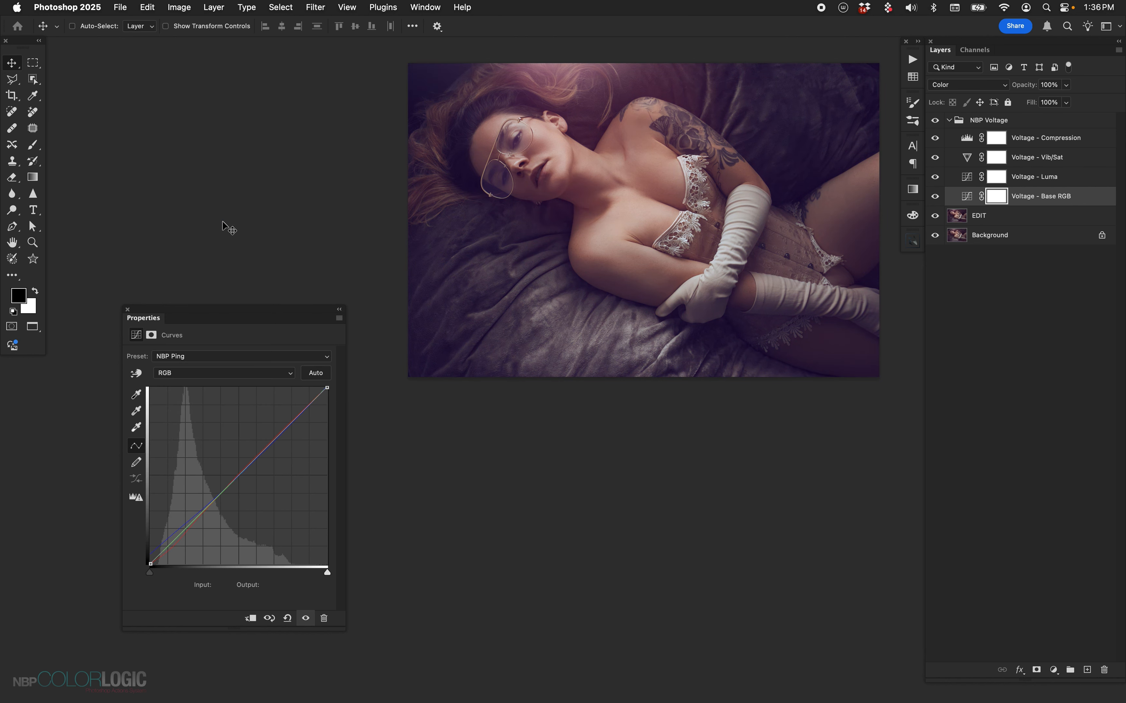
{"action": "left_click", "coordinate": [220, 358]}
{"action": "left_click", "coordinate": [195, 195]}
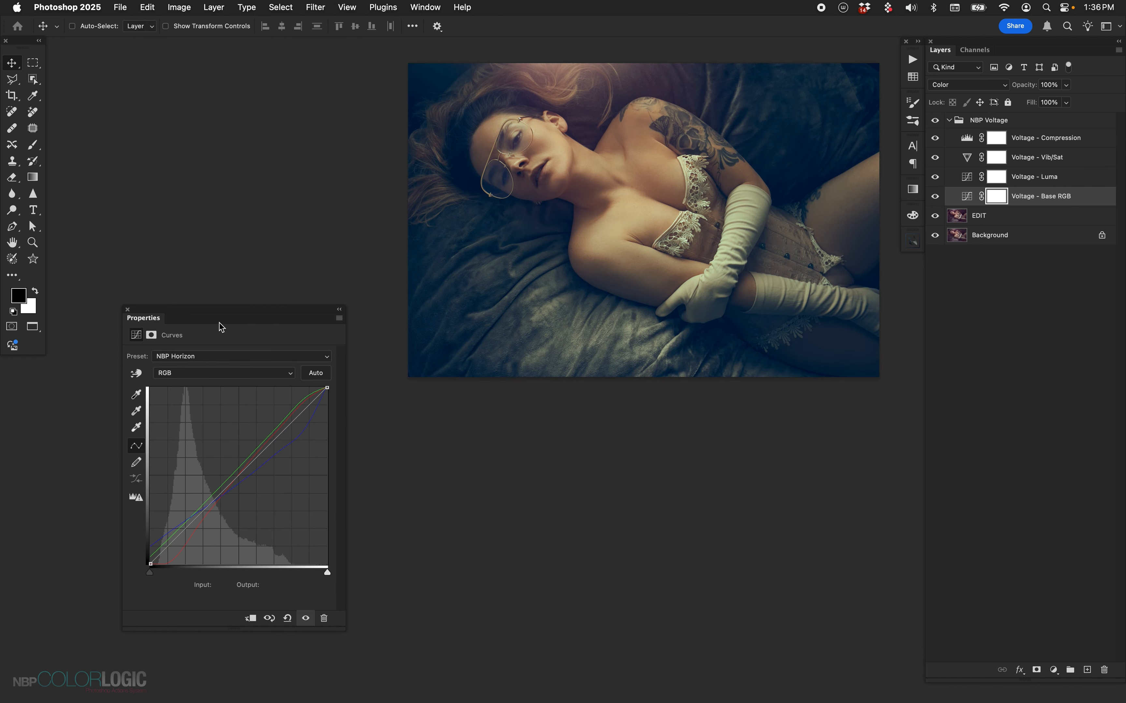
{"action": "left_click", "coordinate": [221, 357]}
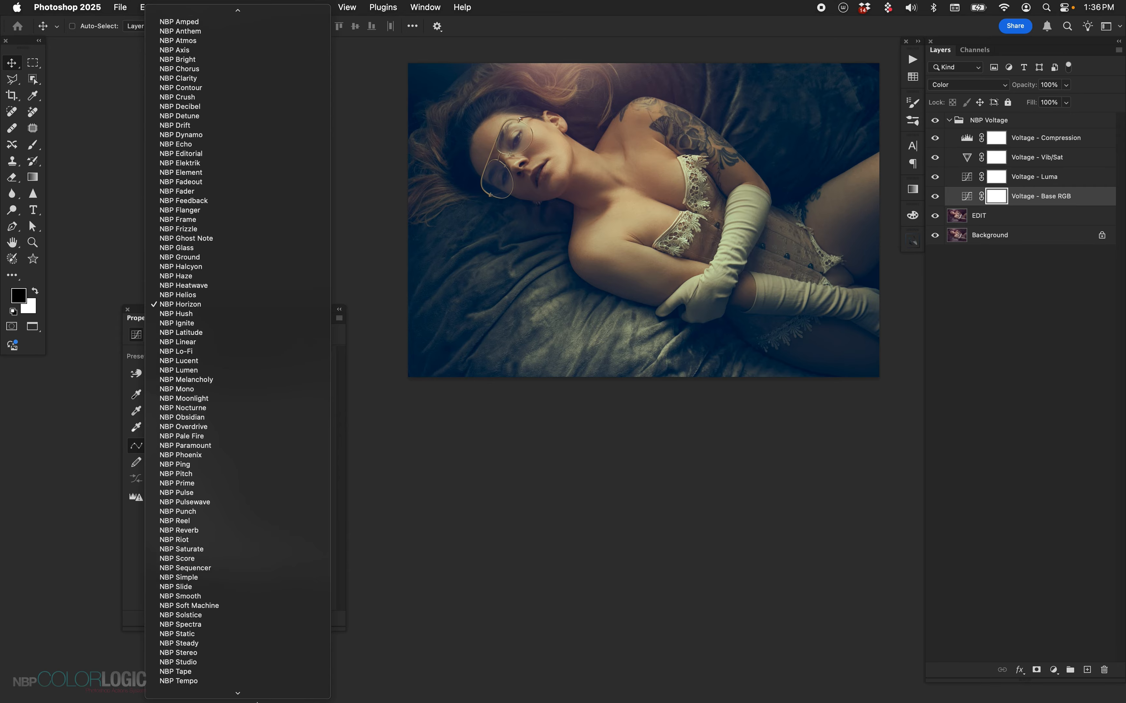
{"action": "left_click", "coordinate": [256, 677]}
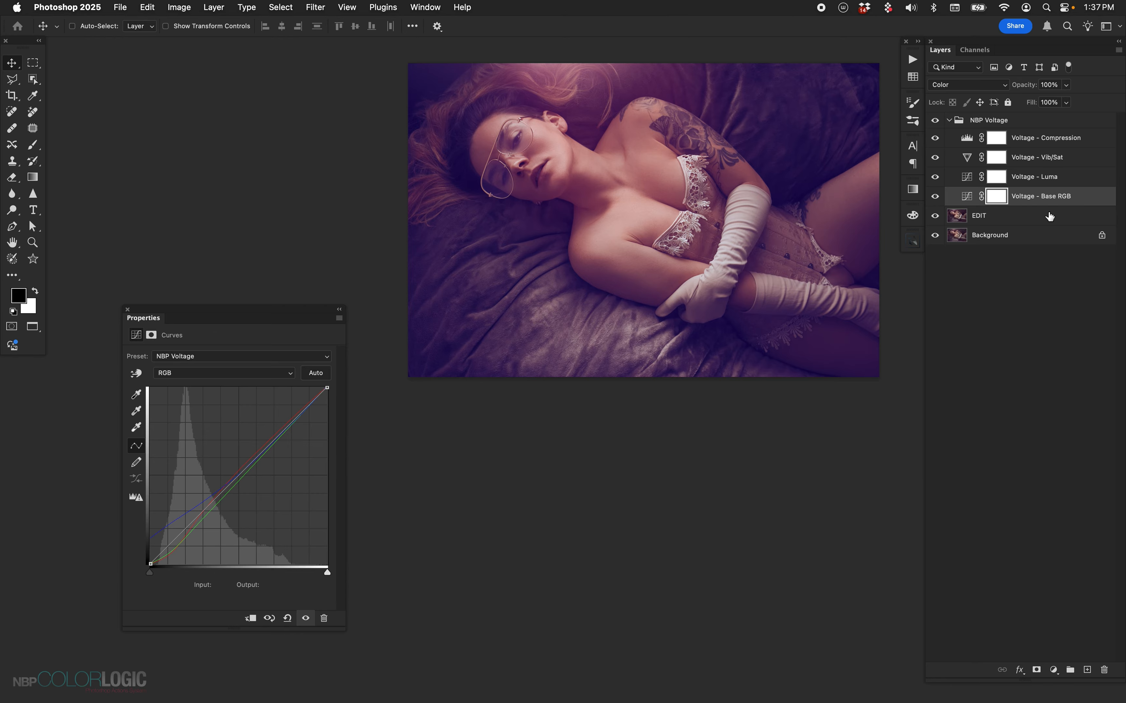
Step: Try the NBP Slide preset on the Voltage - Base RGB curves and switch it to NBP Pitch
{"action": "left_click", "coordinate": [311, 357]}
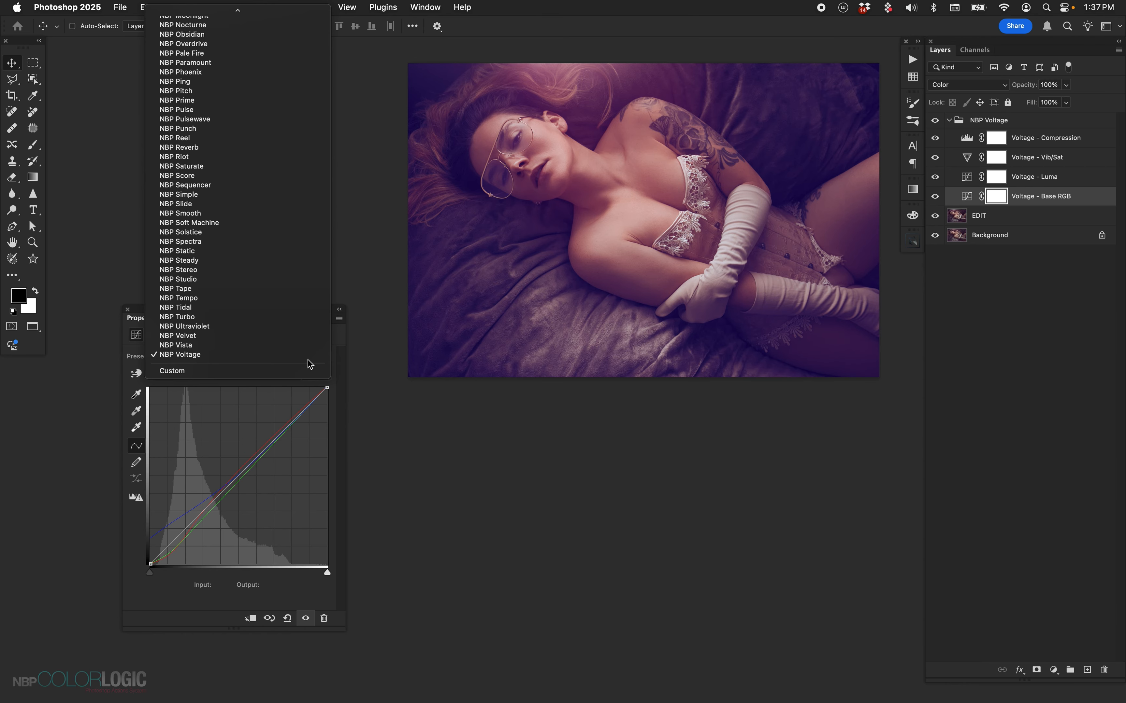
{"action": "left_click", "coordinate": [278, 205]}
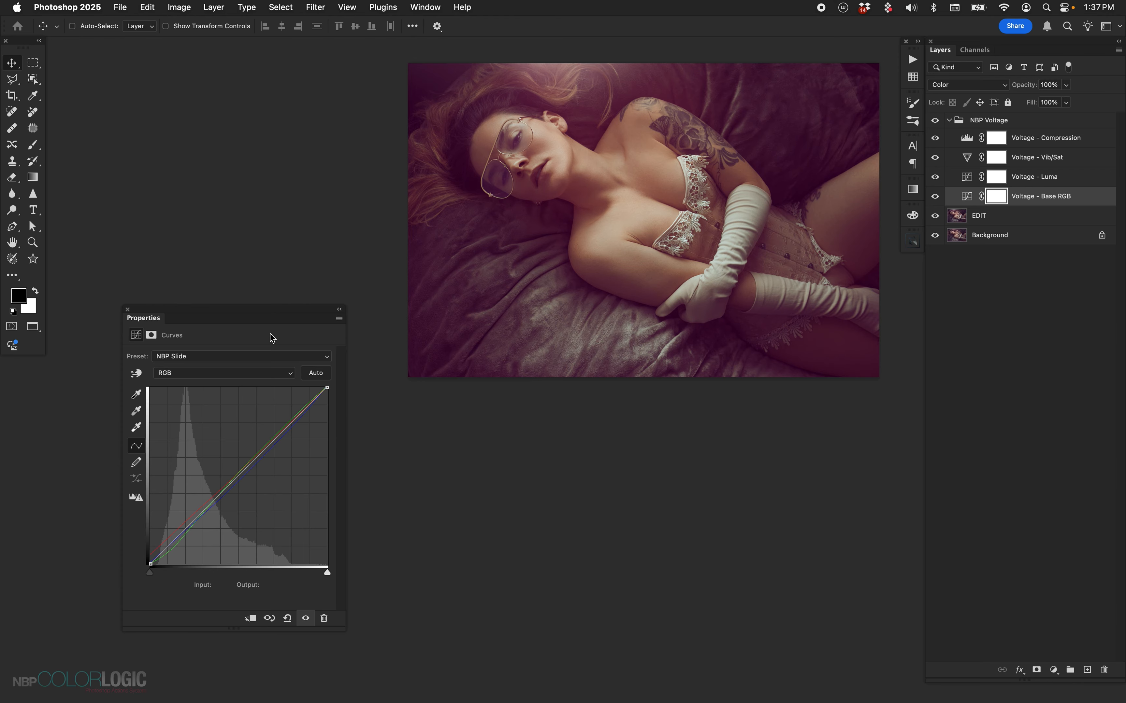
{"action": "left_click", "coordinate": [255, 361]}
{"action": "left_click", "coordinate": [250, 241]}
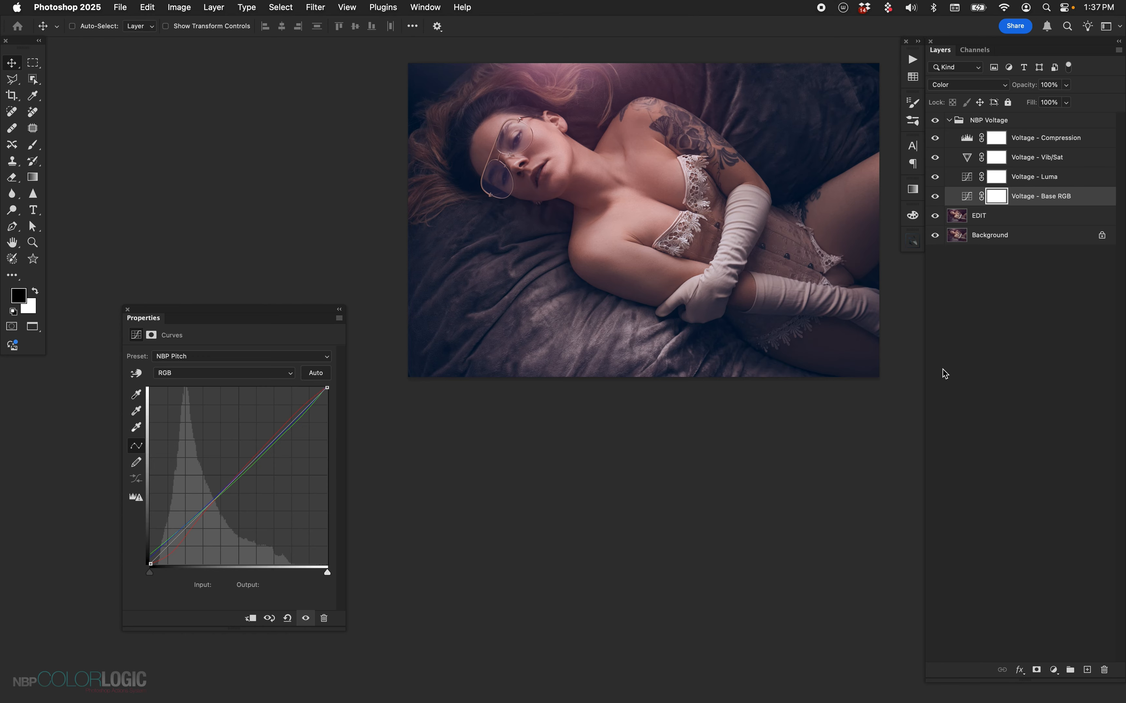
Step: Check the Voltage - Compression levels settings and delete the NBP Voltage group with its adjustment layers
{"action": "left_click", "coordinate": [963, 142]}
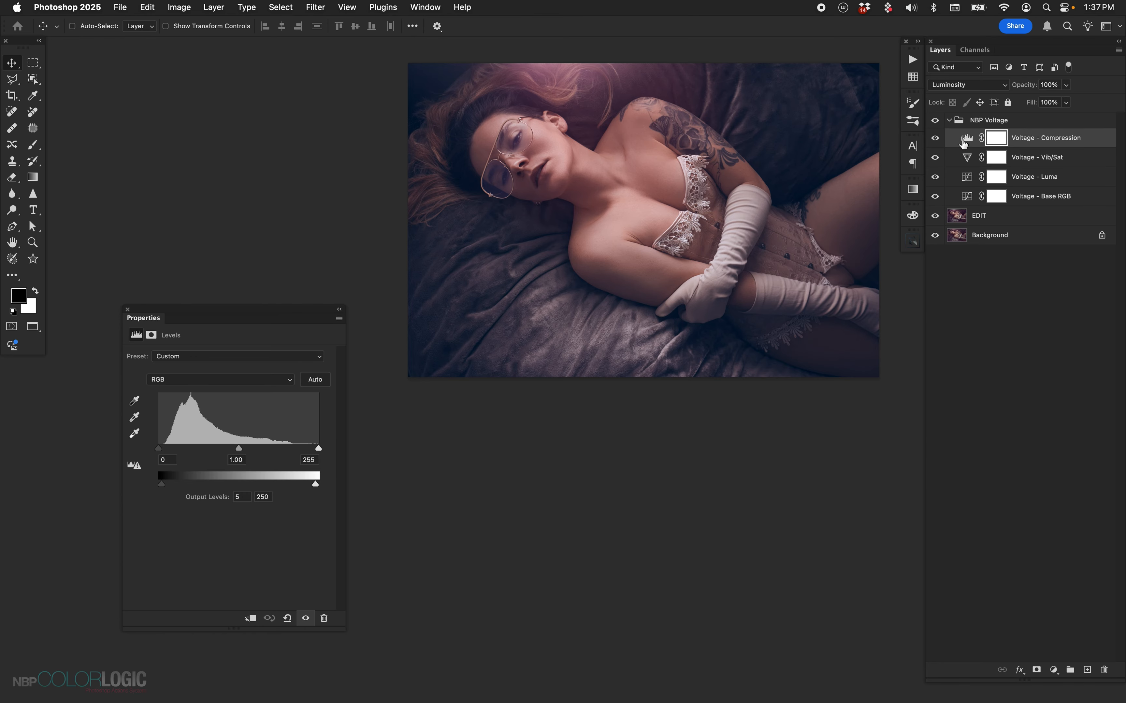
{"action": "left_click", "coordinate": [997, 121]}
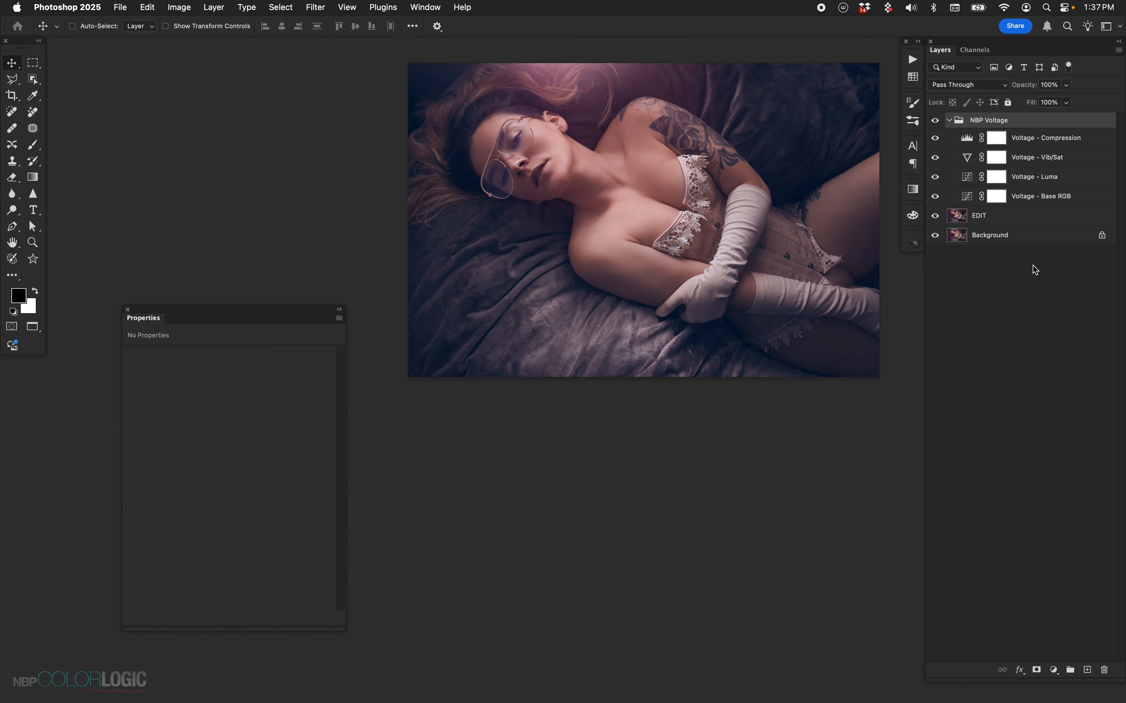
{"action": "left_click", "coordinate": [949, 121]}
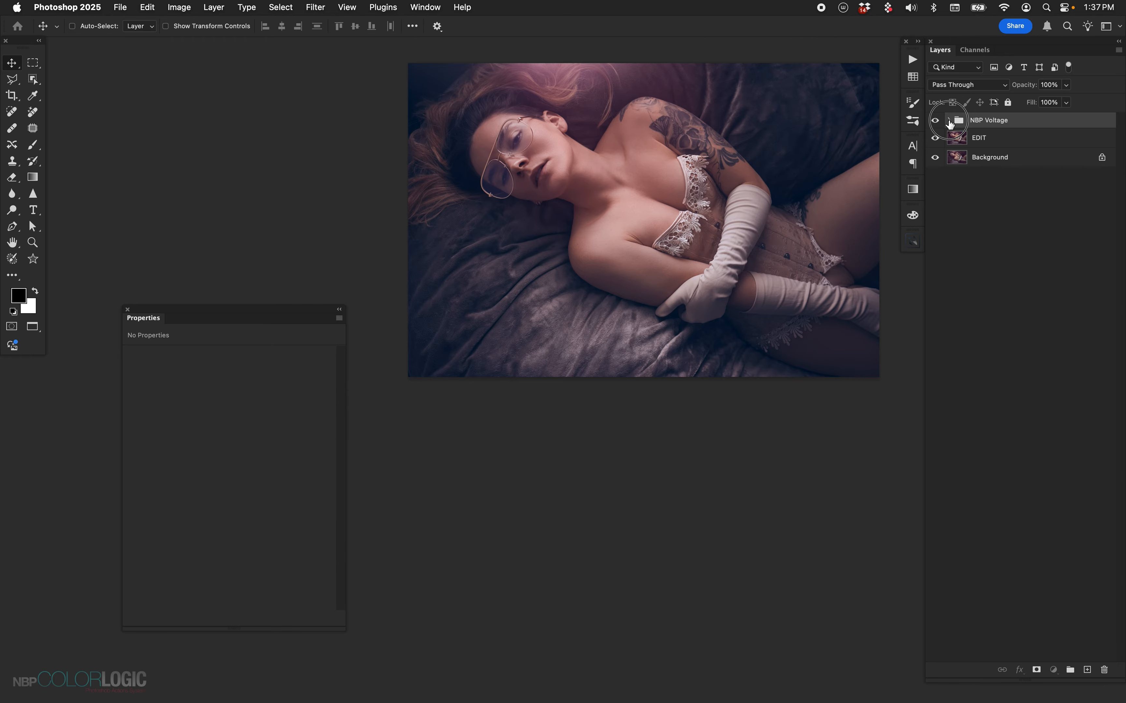
{"action": "left_click", "coordinate": [949, 121]}
{"action": "key", "text": "Delete"}
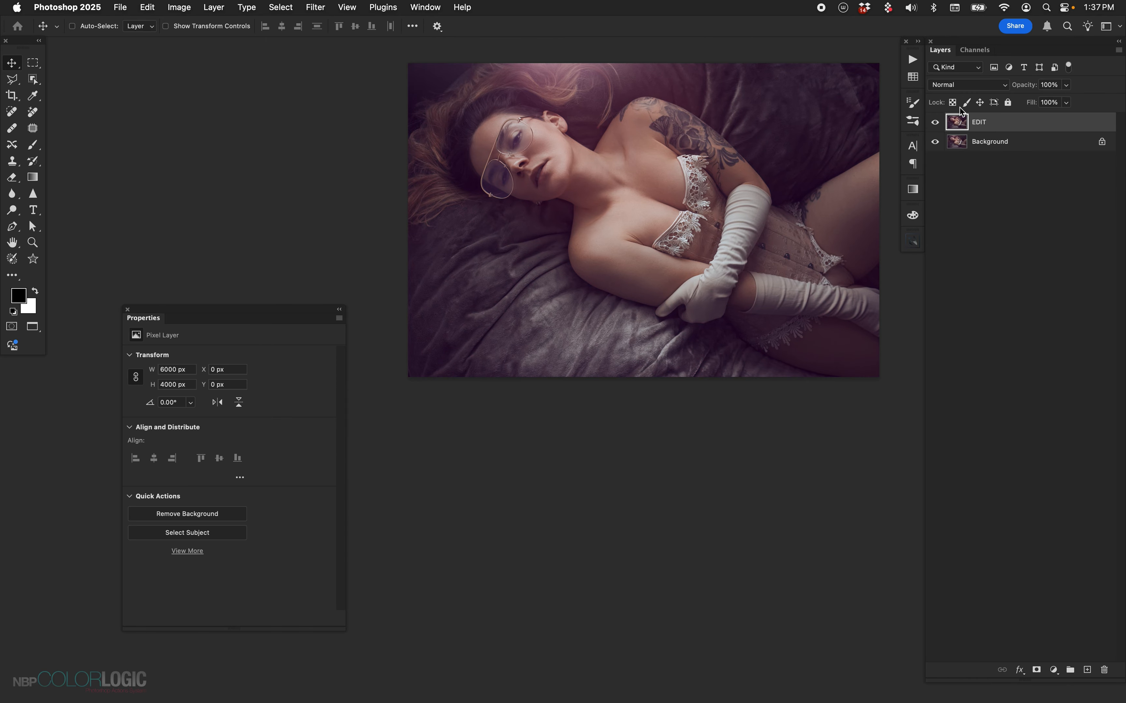
Step: Add a Curves adjustment layer above EDIT and apply the NBP Fader preset to it
{"action": "left_click", "coordinate": [917, 62]}
{"action": "left_click", "coordinate": [916, 63]}
{"action": "left_click", "coordinate": [1054, 670]}
{"action": "left_click", "coordinate": [1085, 509]}
{"action": "left_click", "coordinate": [223, 359]}
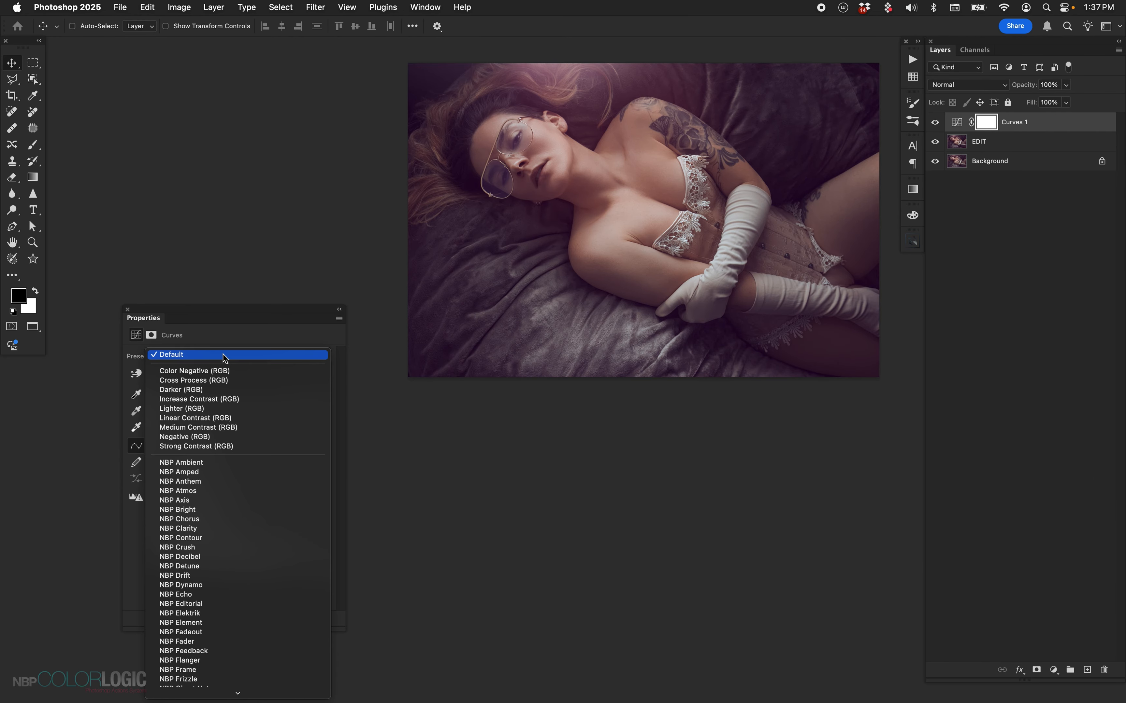
{"action": "left_click", "coordinate": [246, 498]}
{"action": "left_click", "coordinate": [246, 363]}
{"action": "left_click", "coordinate": [239, 421]}
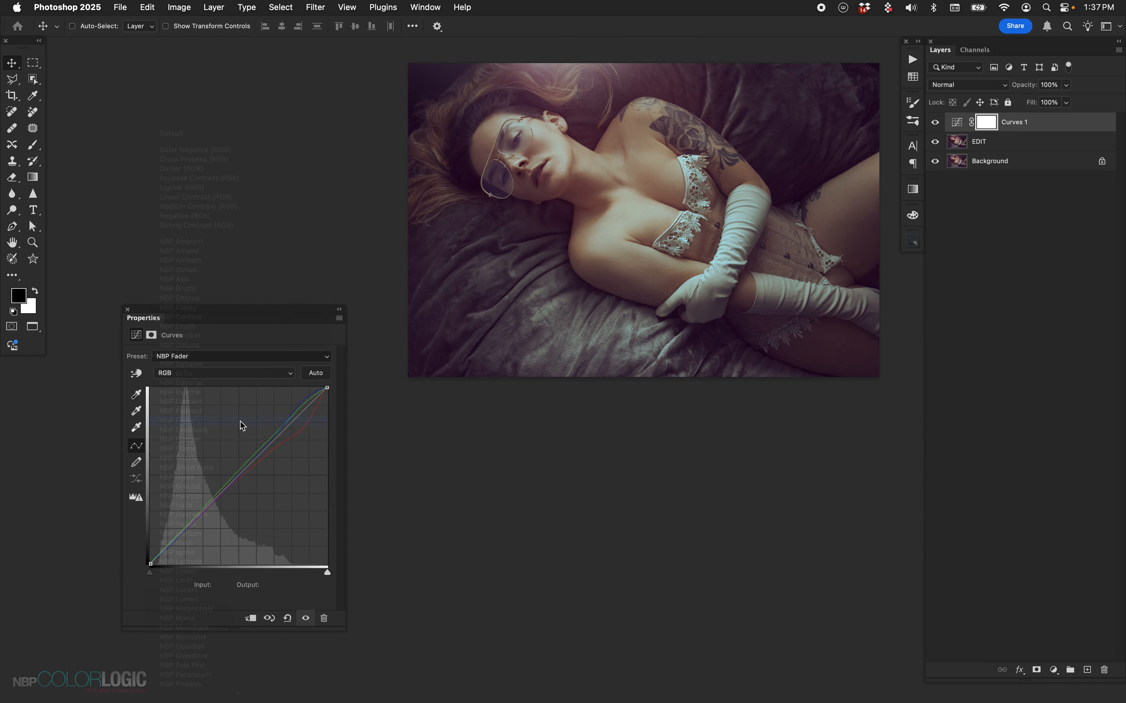
Step: Duplicate the Curves 1 layer and apply the NBP Studio preset to the copy after trying NBP Nocturne
{"action": "key", "text": "super+j"}
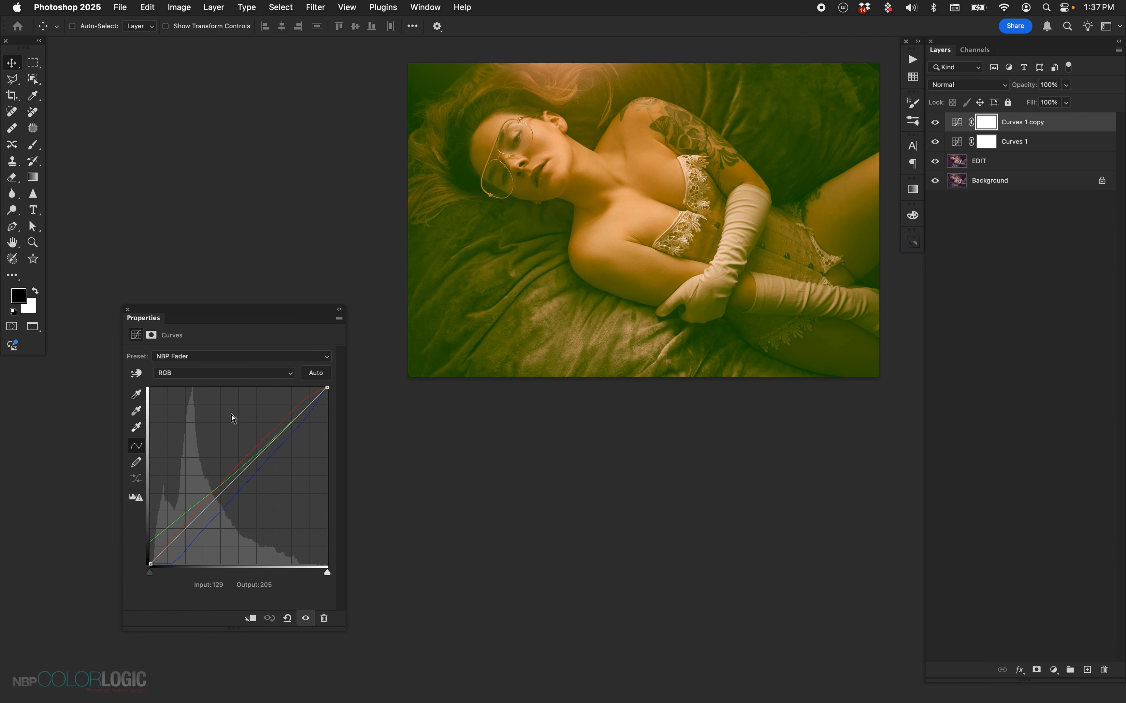
{"action": "left_click", "coordinate": [217, 361]}
{"action": "left_click", "coordinate": [252, 573]}
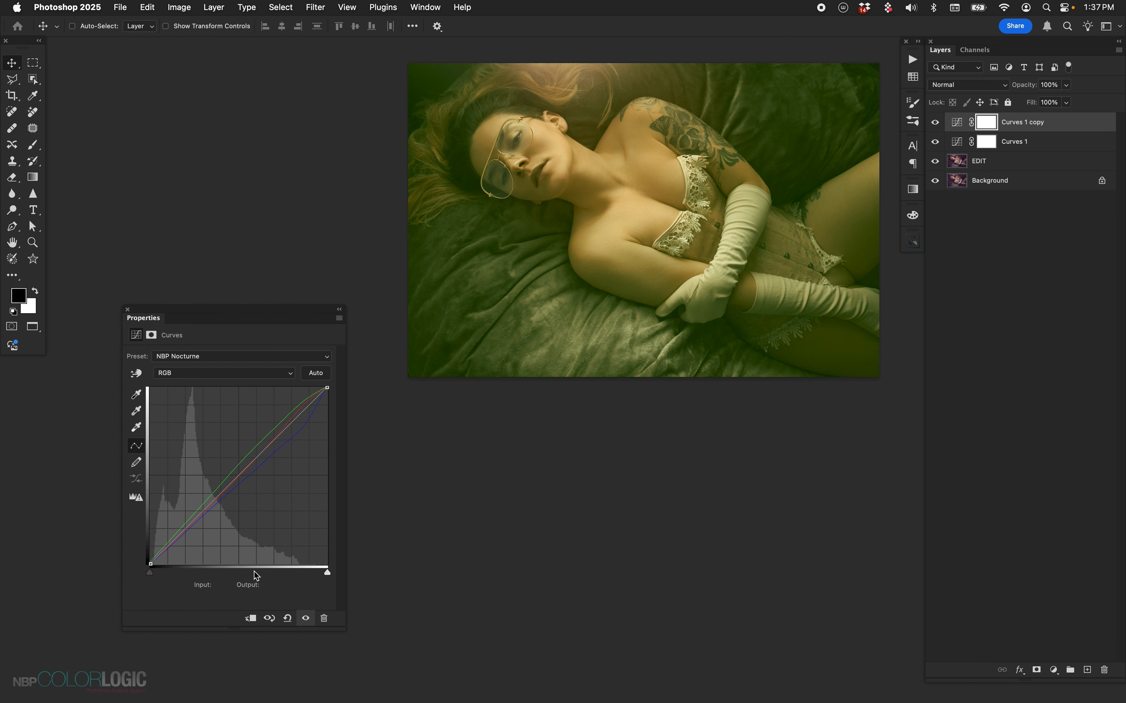
{"action": "left_click", "coordinate": [239, 361]}
{"action": "left_click", "coordinate": [211, 610]}
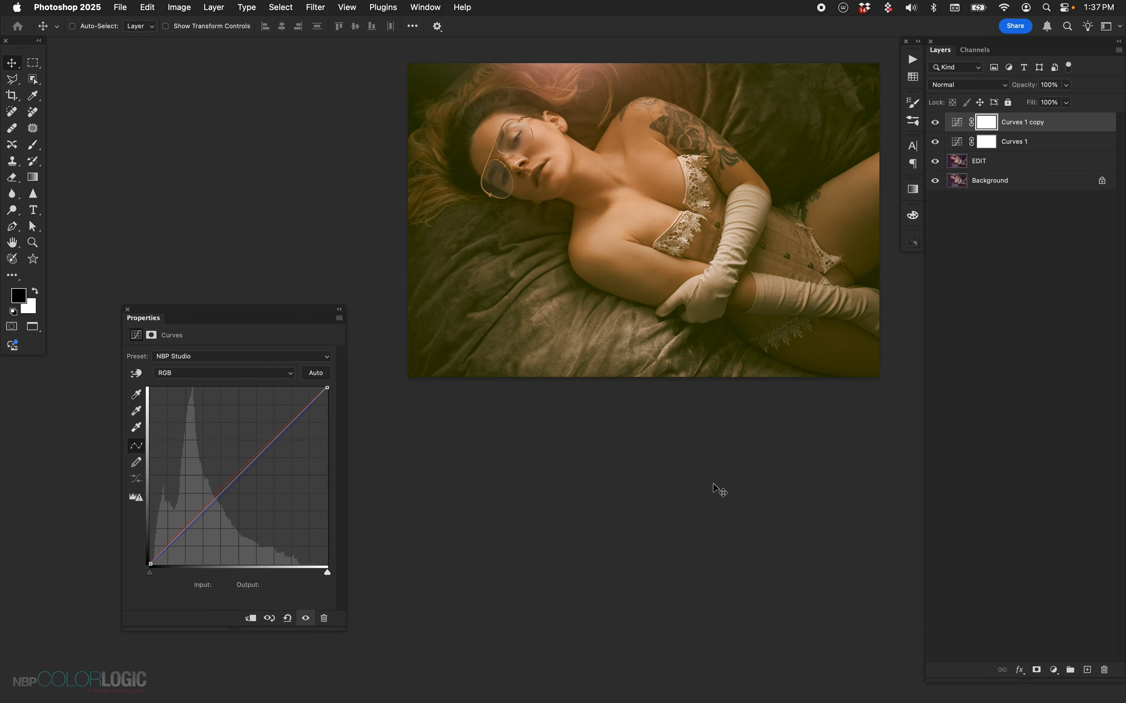
Step: Select the EDIT layer beneath the two curves layers and compare the image with EDIT hidden and shown
{"action": "left_click", "coordinate": [1054, 146], "text": "shift"}
{"action": "left_click", "coordinate": [1041, 195]}
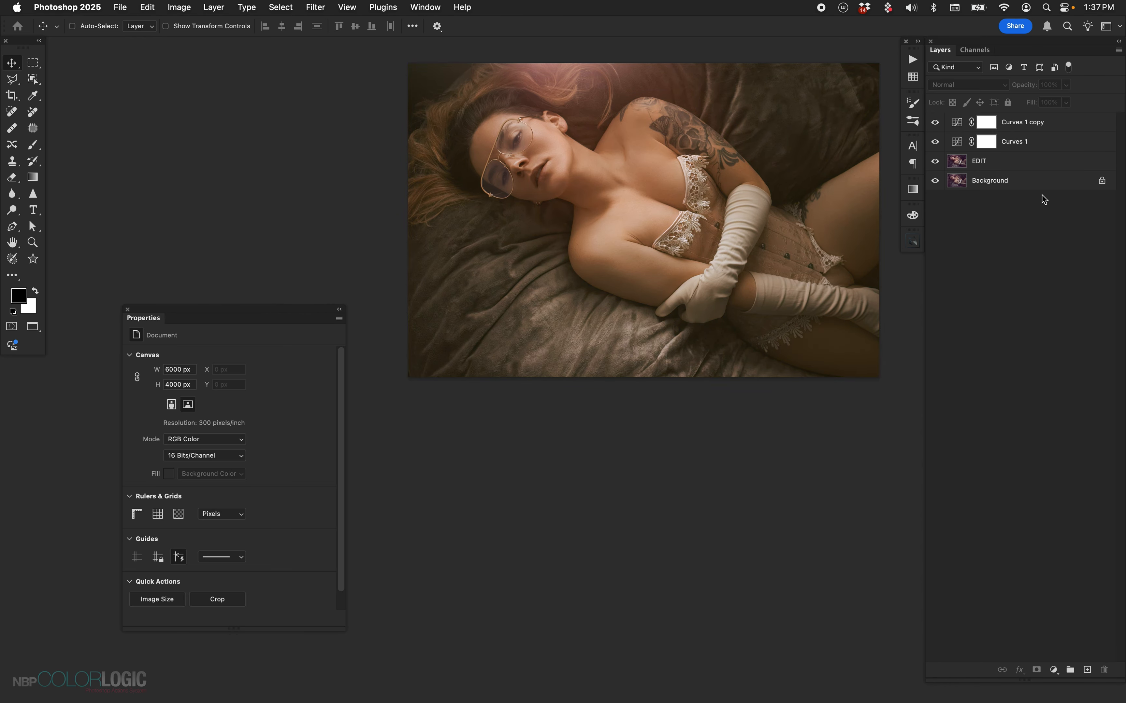
{"action": "left_click", "coordinate": [1016, 173]}
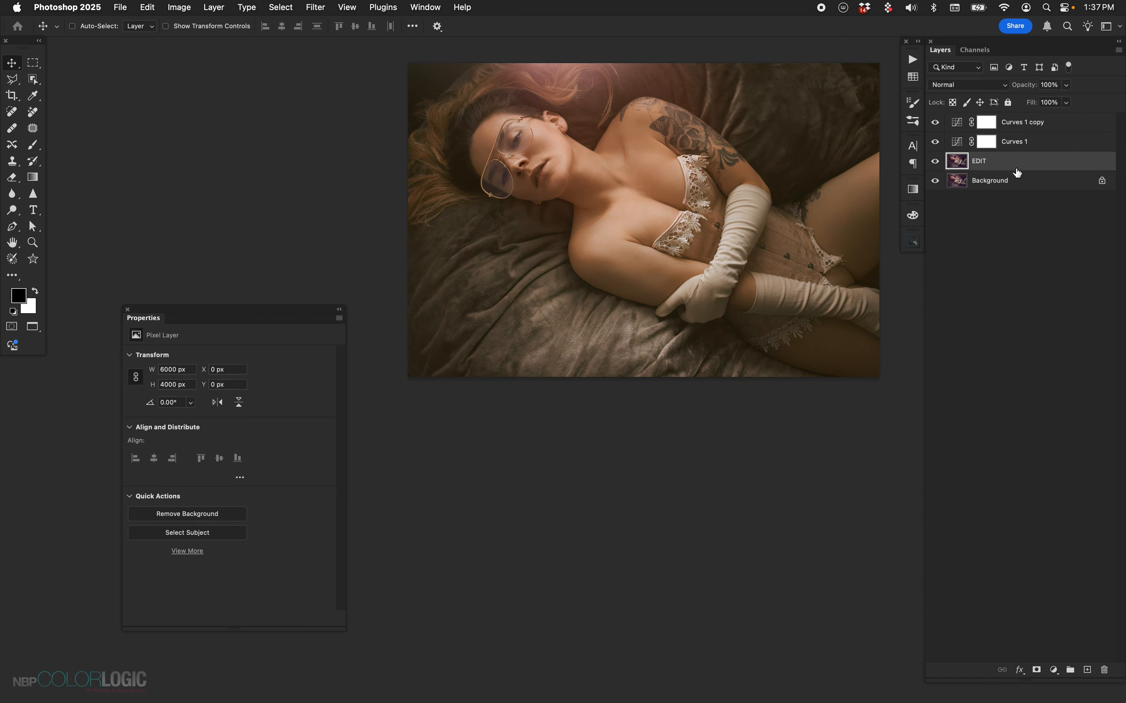
{"action": "left_click", "coordinate": [935, 161]}
{"action": "left_click", "coordinate": [934, 161]}
{"action": "left_click", "coordinate": [913, 191]}
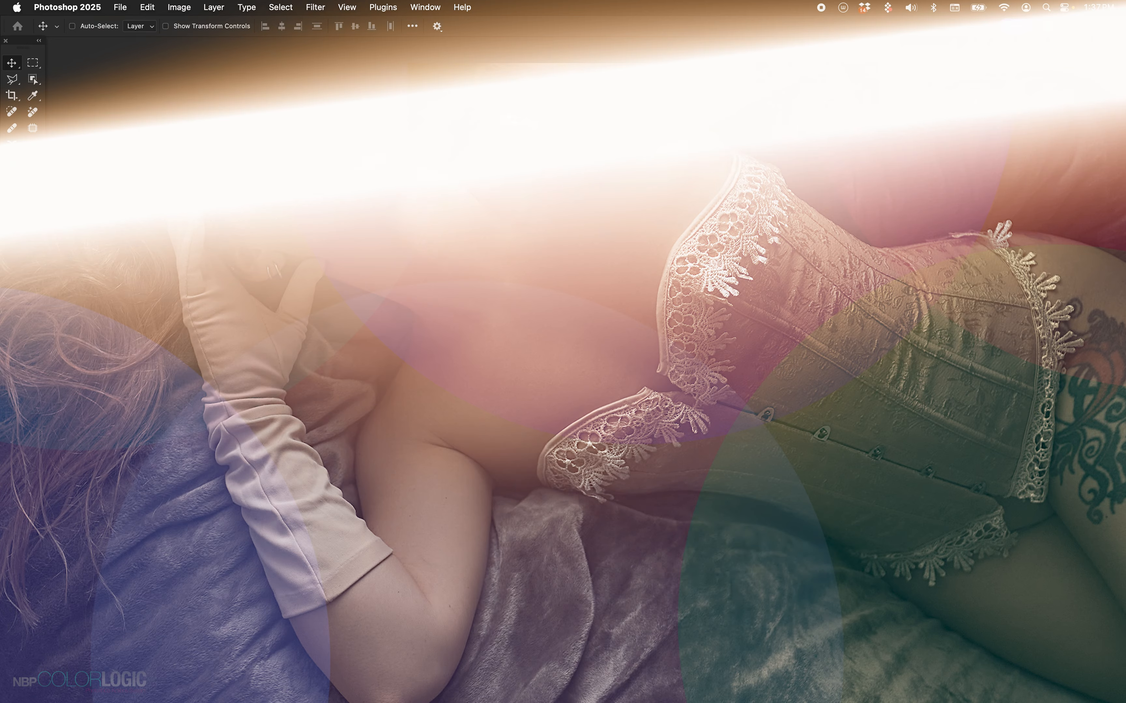